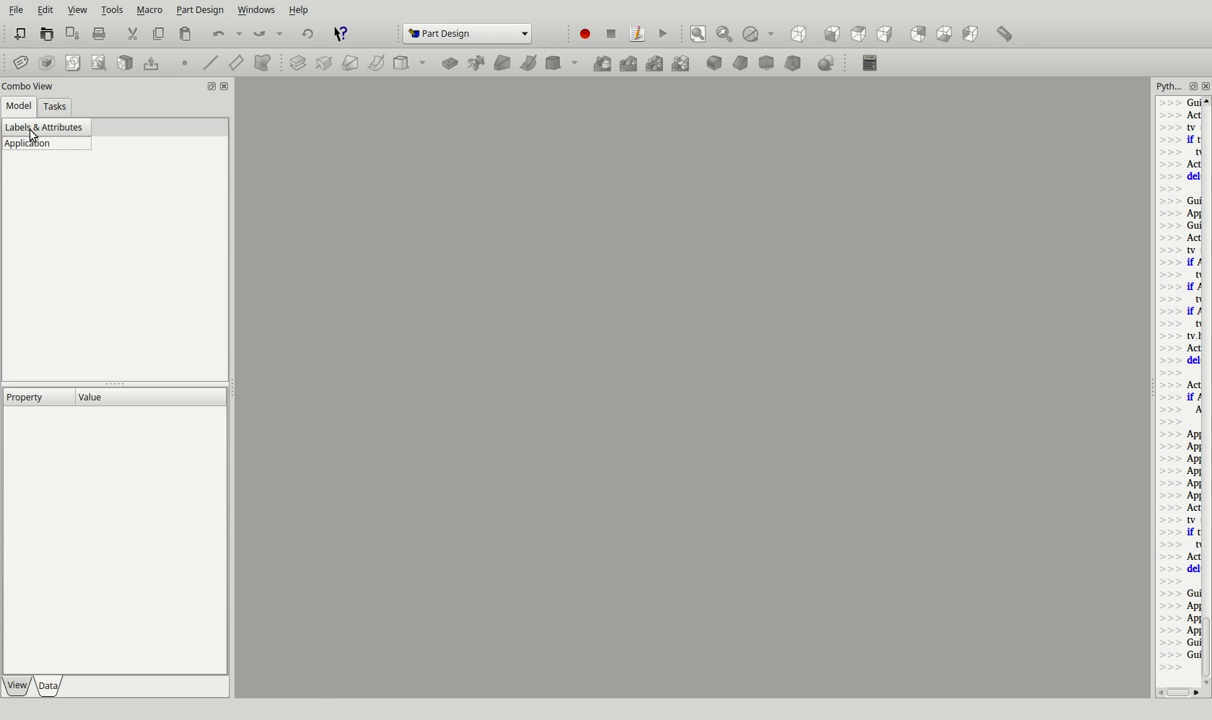
- Create a new document and Body, then add an empty sketch on YZ_Plane and close it
left_click(20, 33)
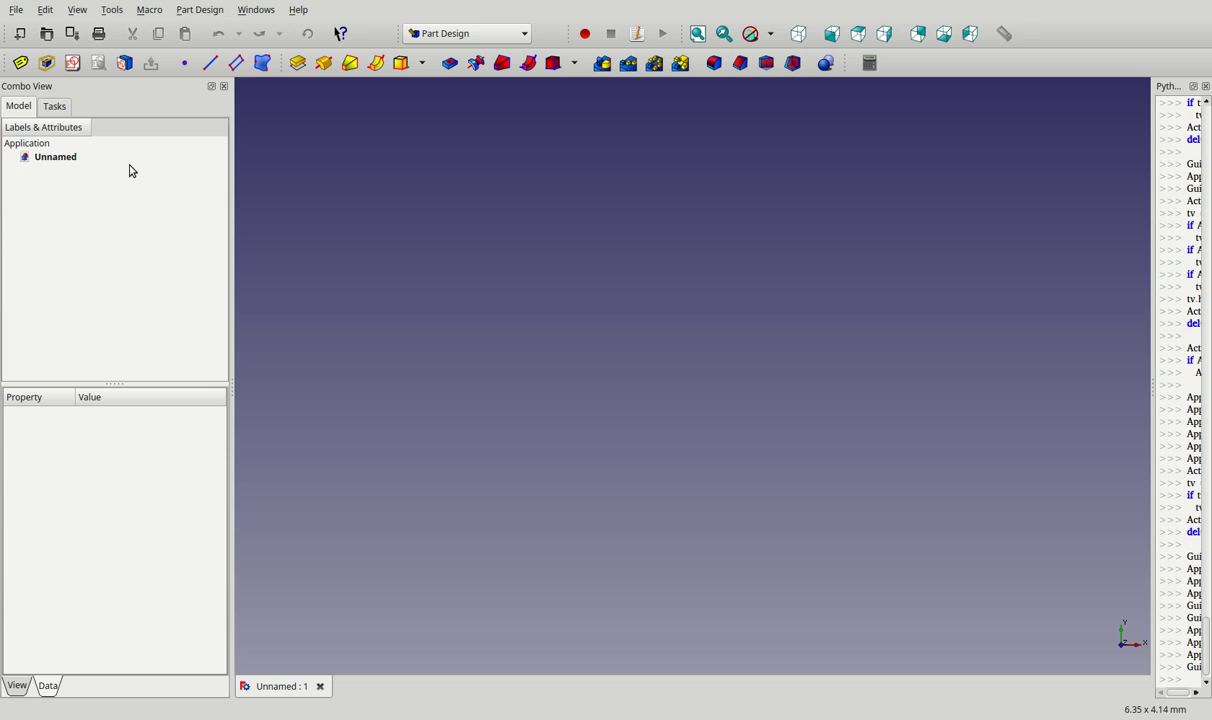
left_click(46, 62)
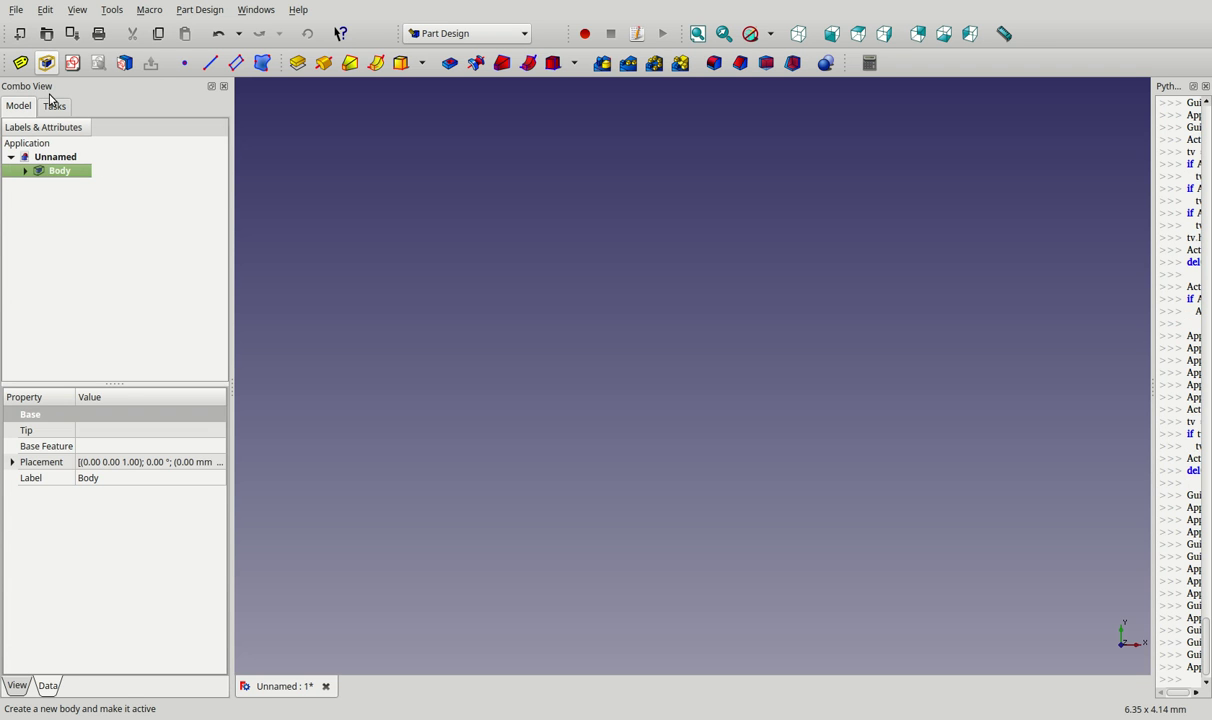
left_click(72, 62)
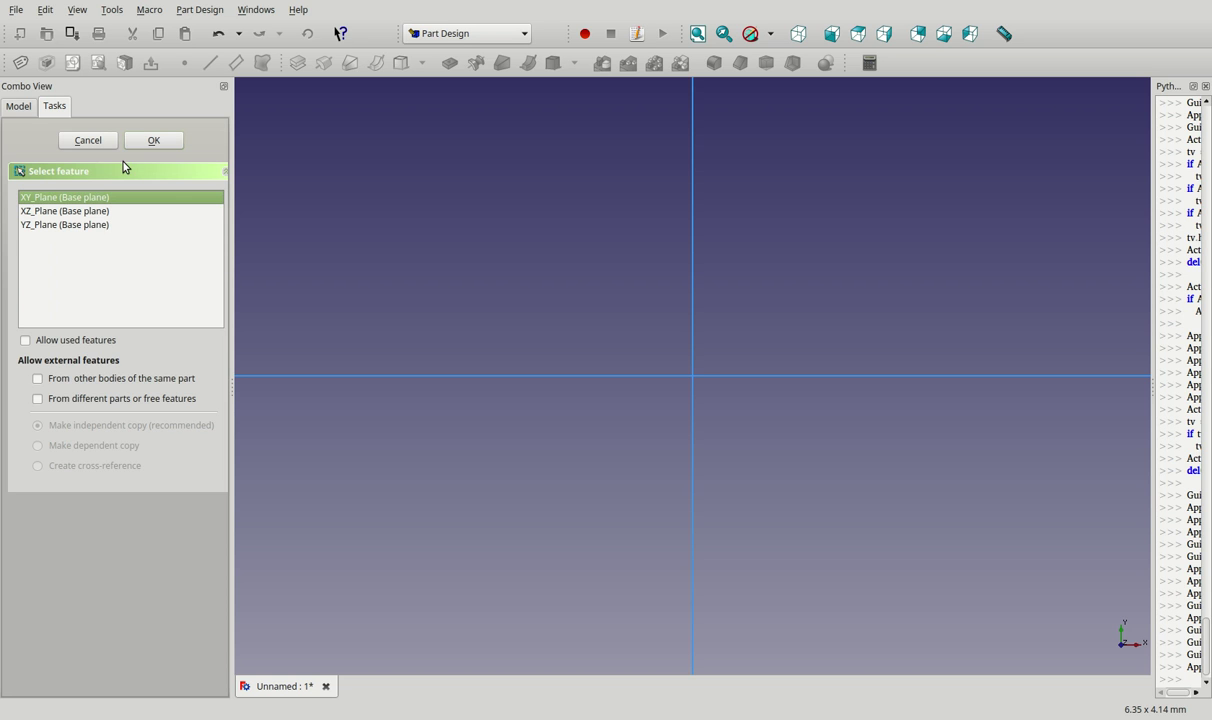
left_click(45, 225)
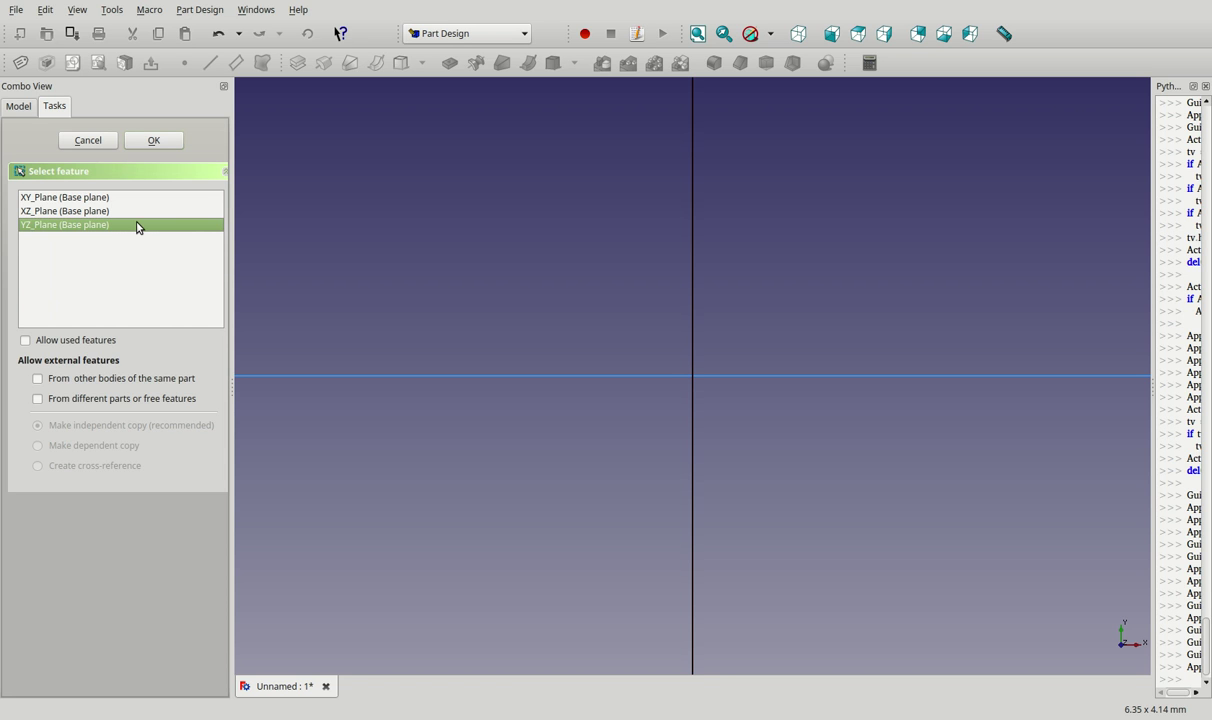
key("2")
scroll(635, 348, "up", 2)
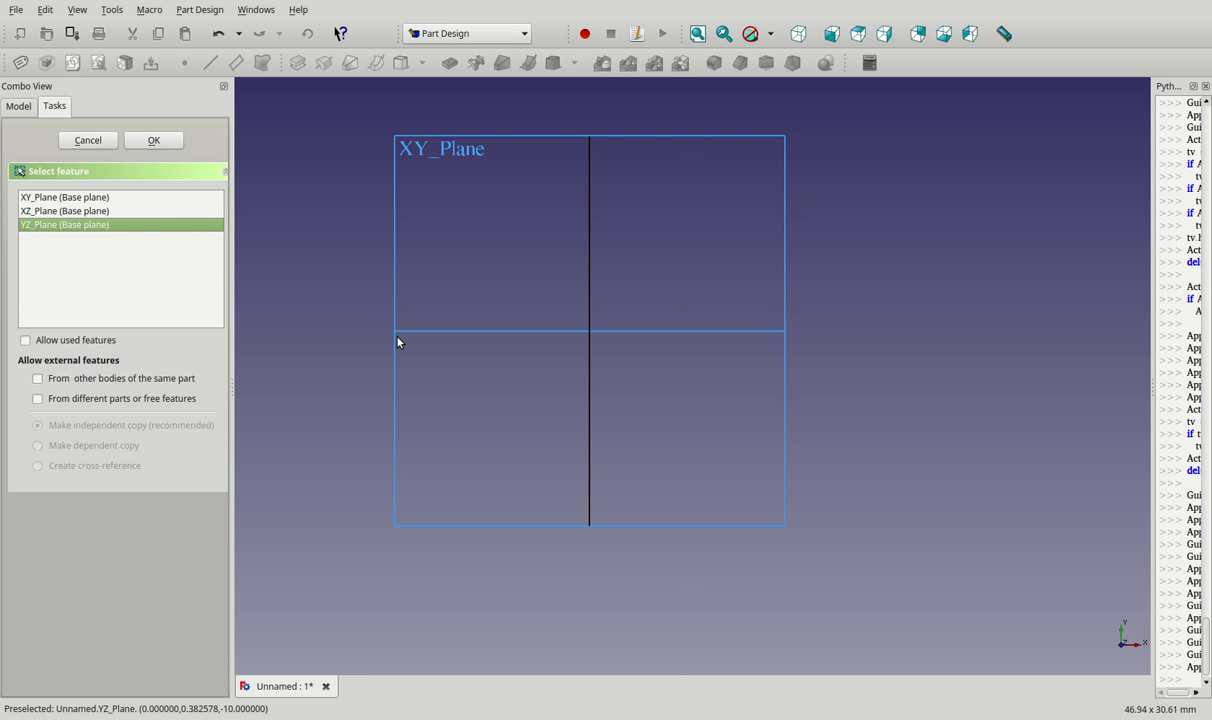
left_click(397, 342)
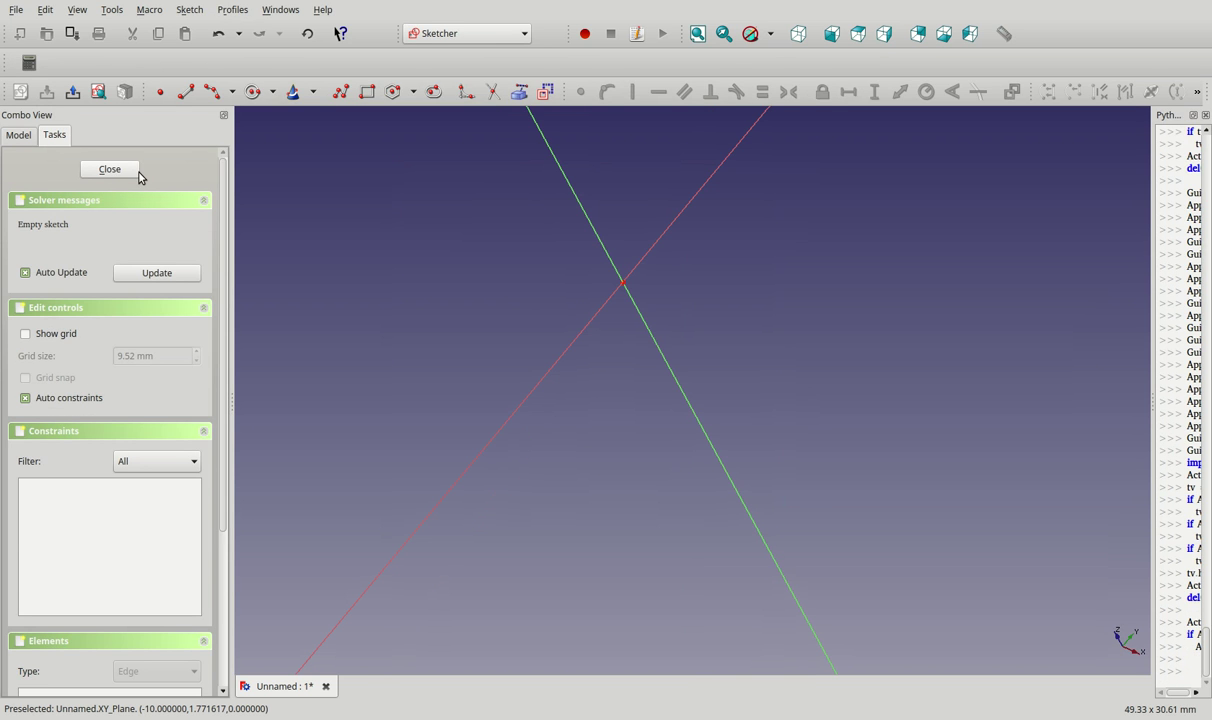
left_click(110, 170)
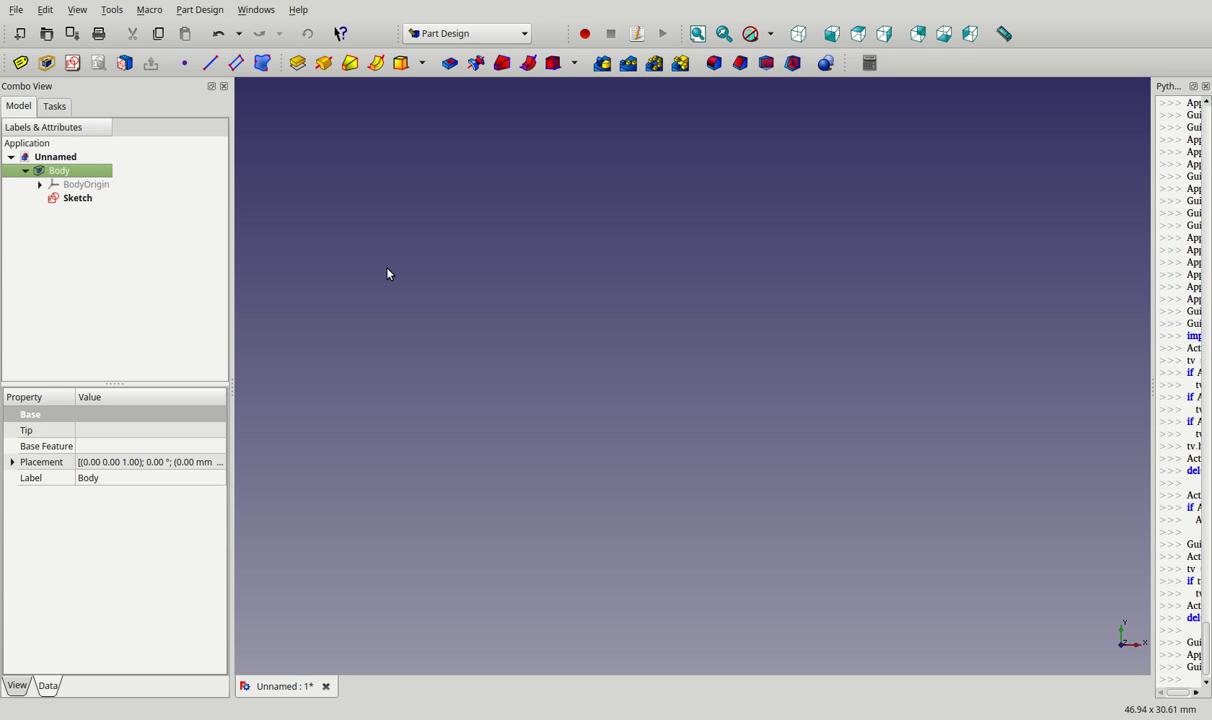
- Add Sketch001 on YZ_Plane and close it empty
left_click(69, 210)
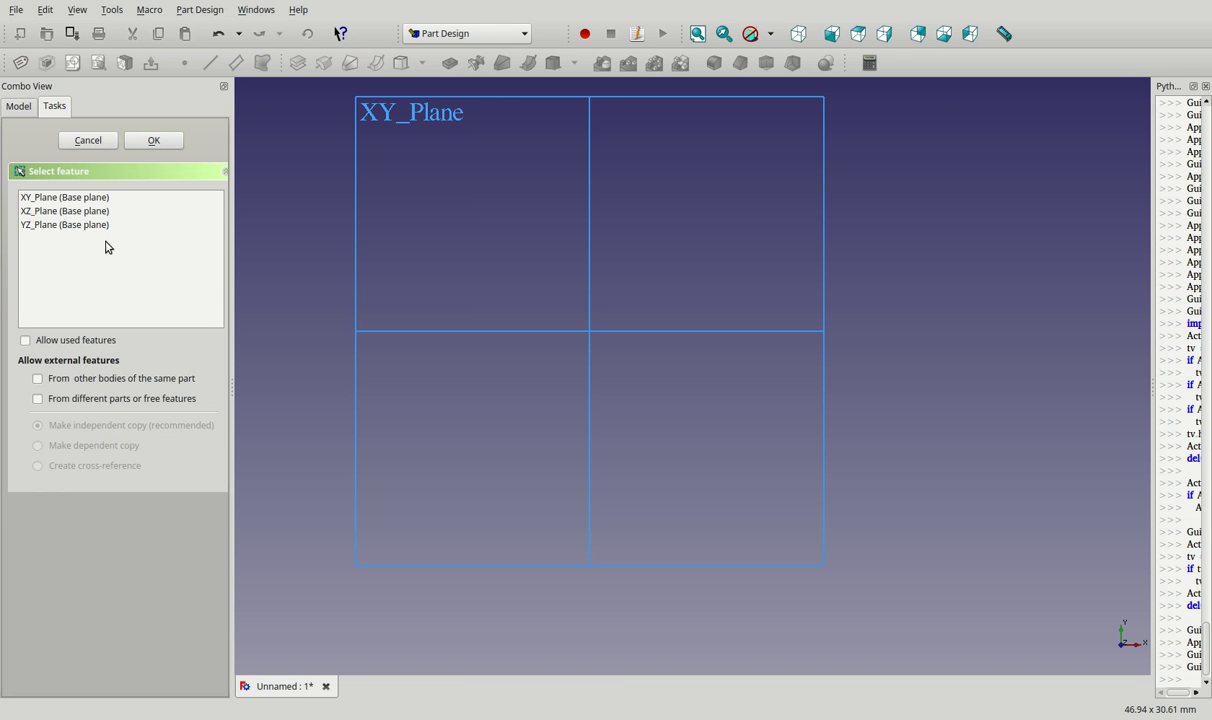
left_click(66, 224)
middle_click_drag(615, 424, 657, 492)
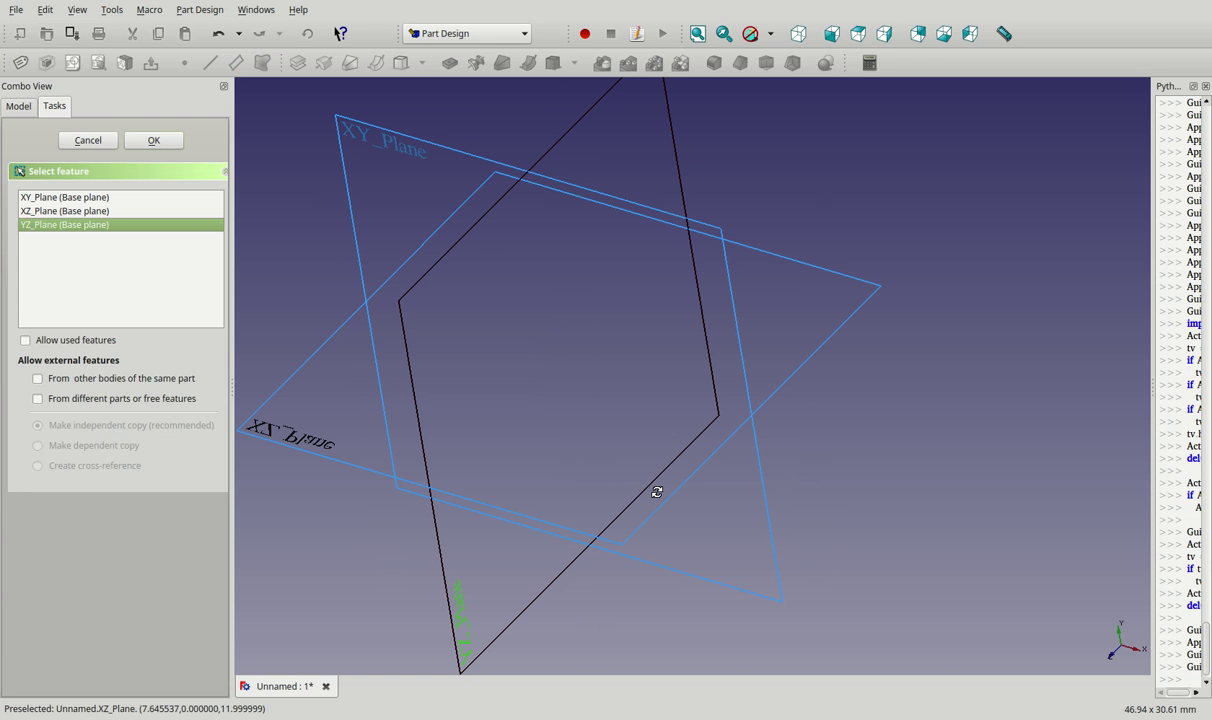
left_click(158, 172)
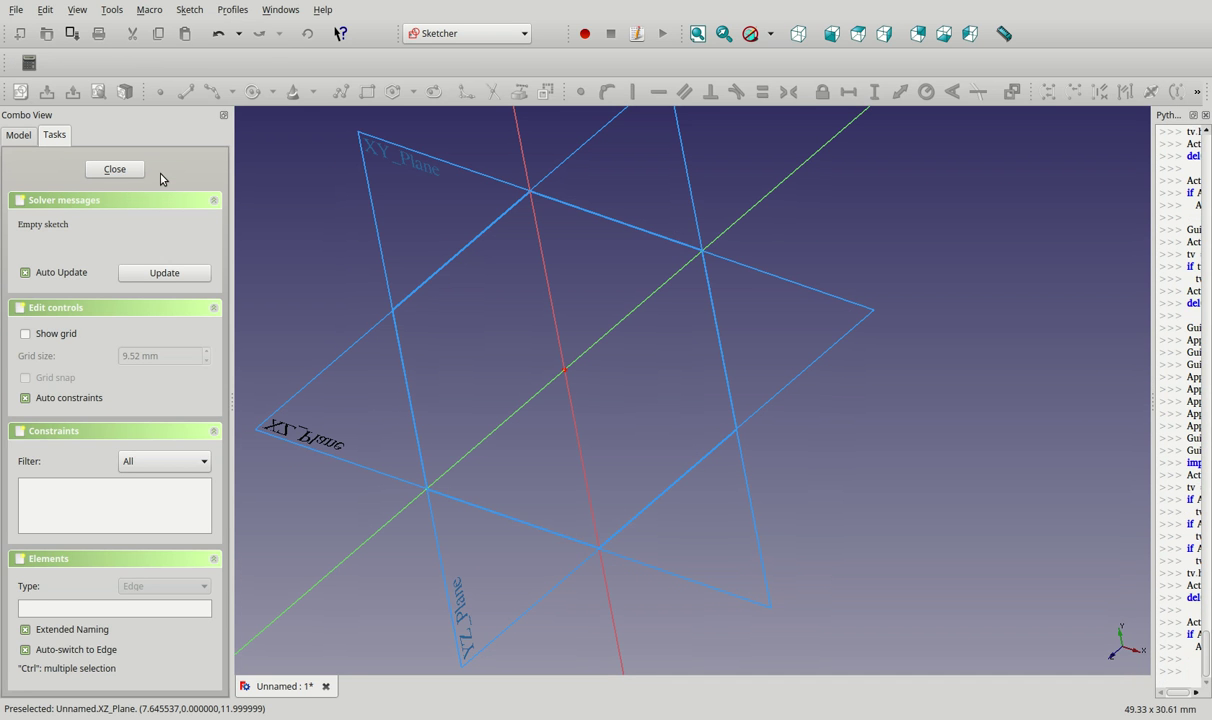
left_click(116, 169)
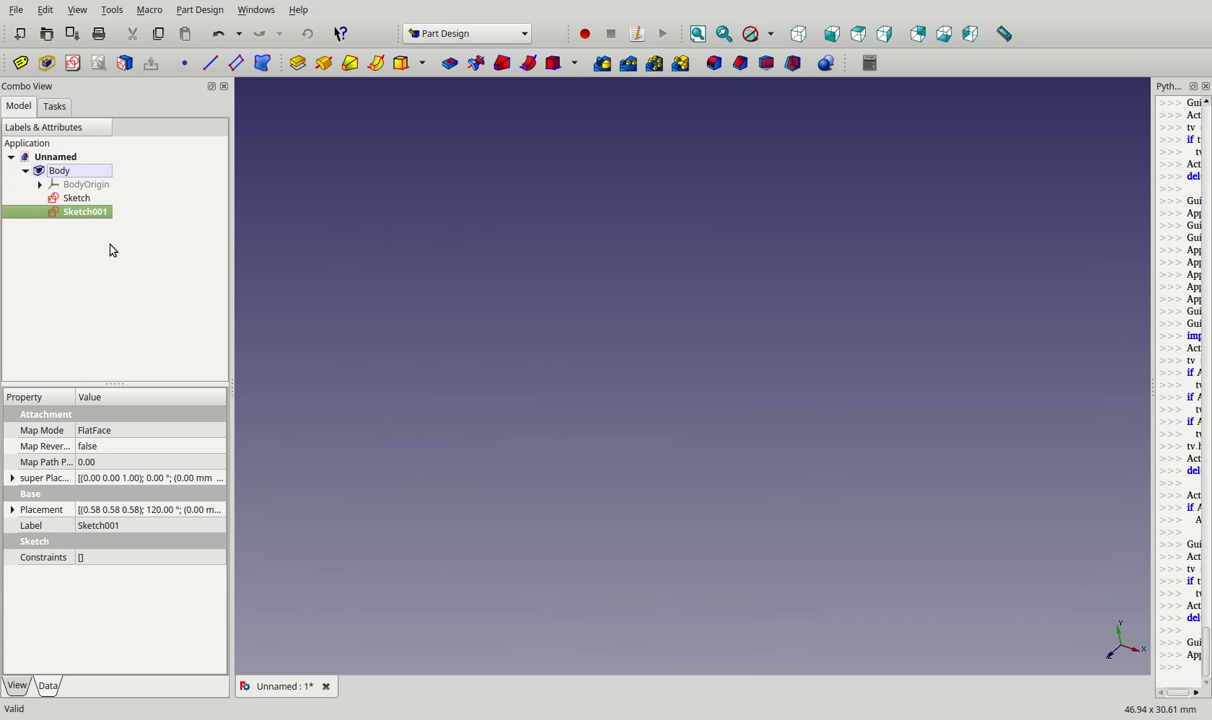
- Add Sketch002 and Sketch003 on YZ_Plane, leaving them empty
left_click(101, 270)
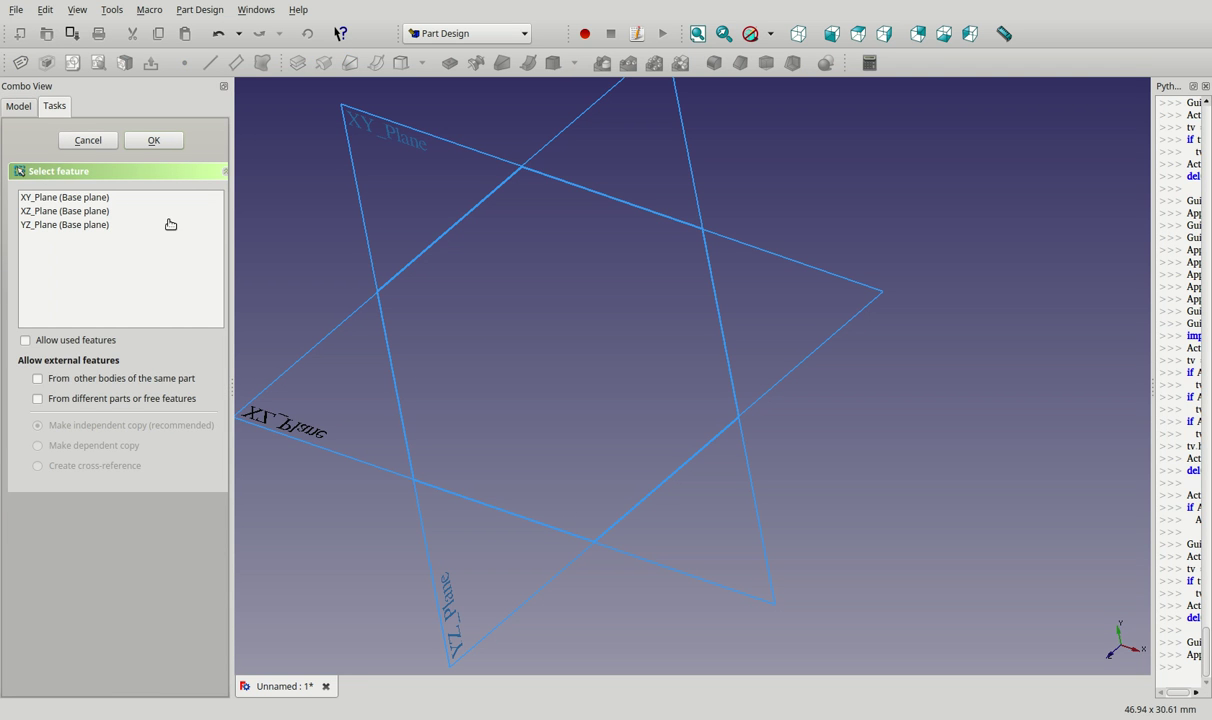
double_click(65, 224)
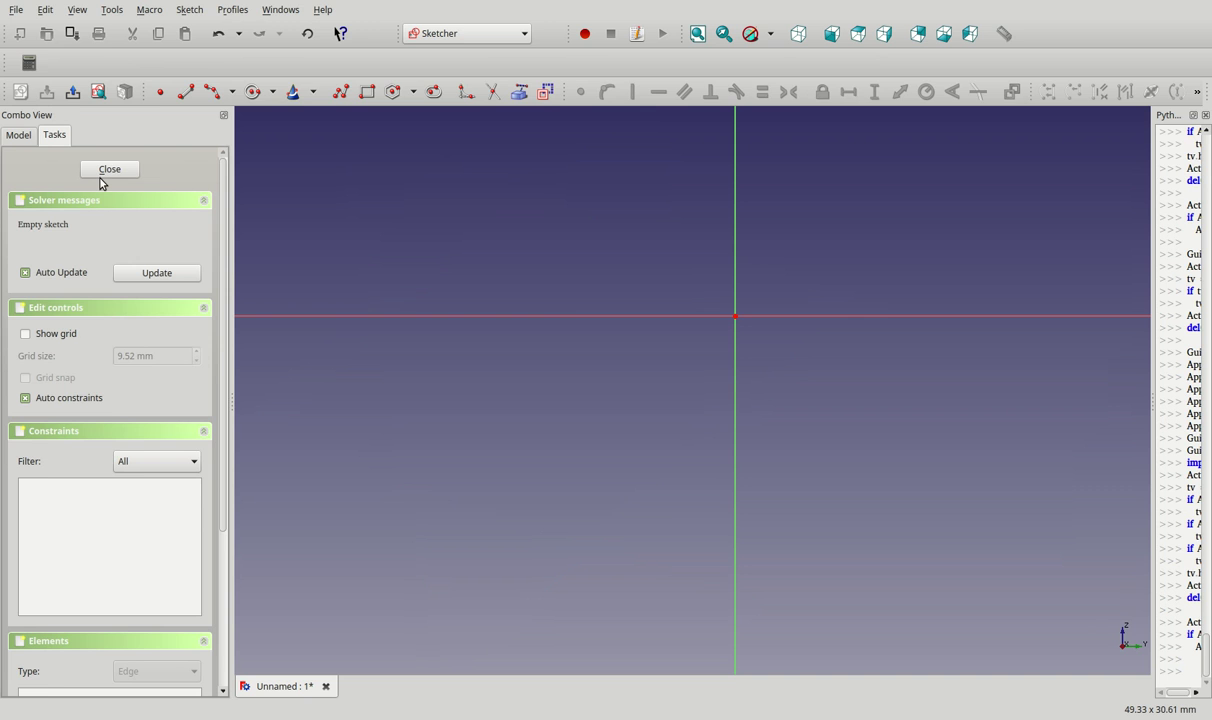
left_click(104, 172)
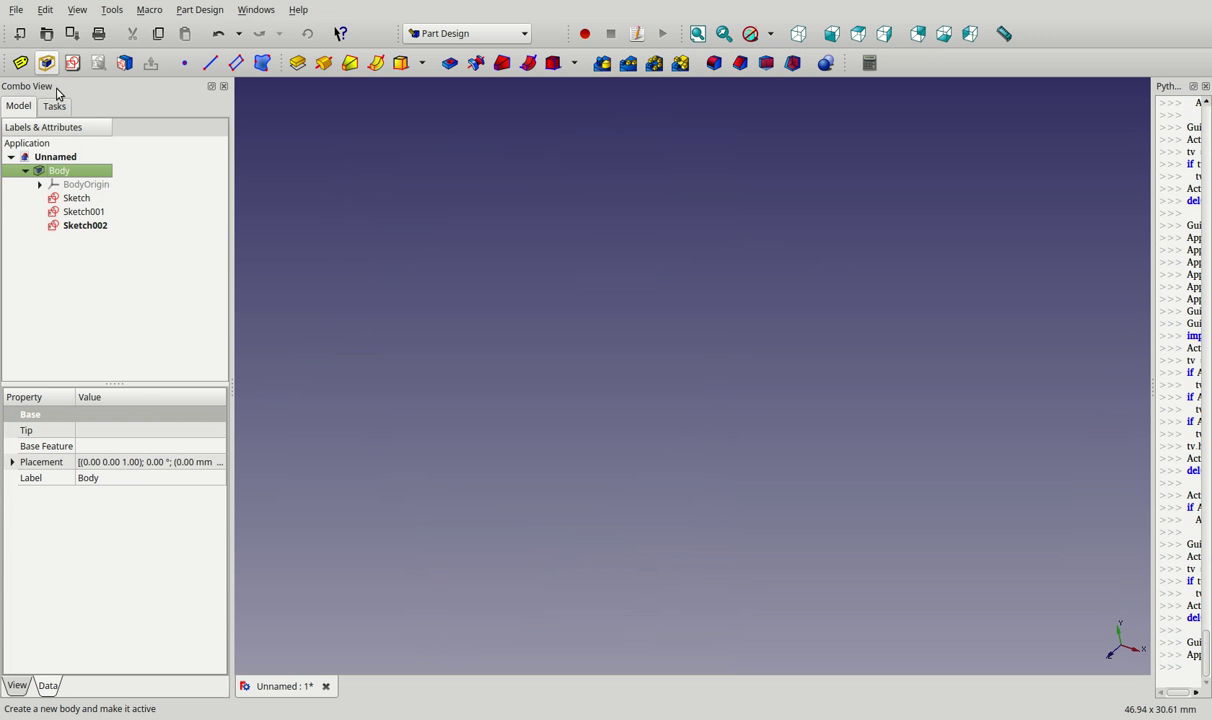
left_click(72, 63)
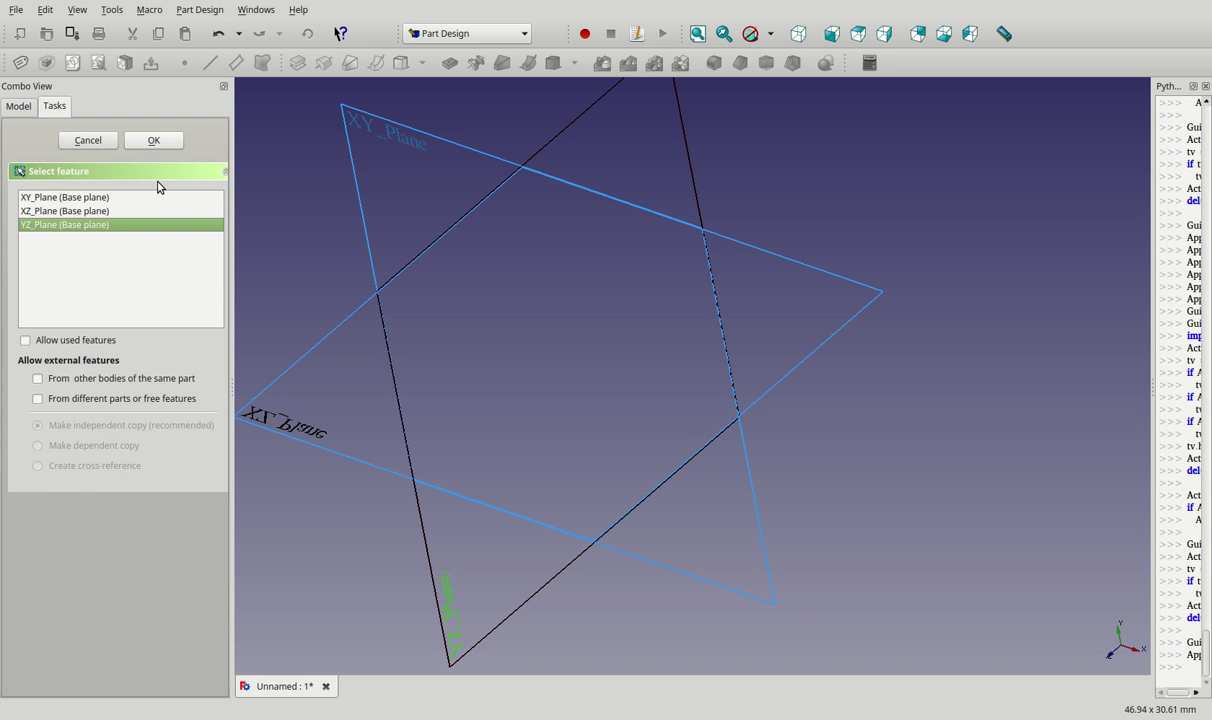
double_click(80, 225)
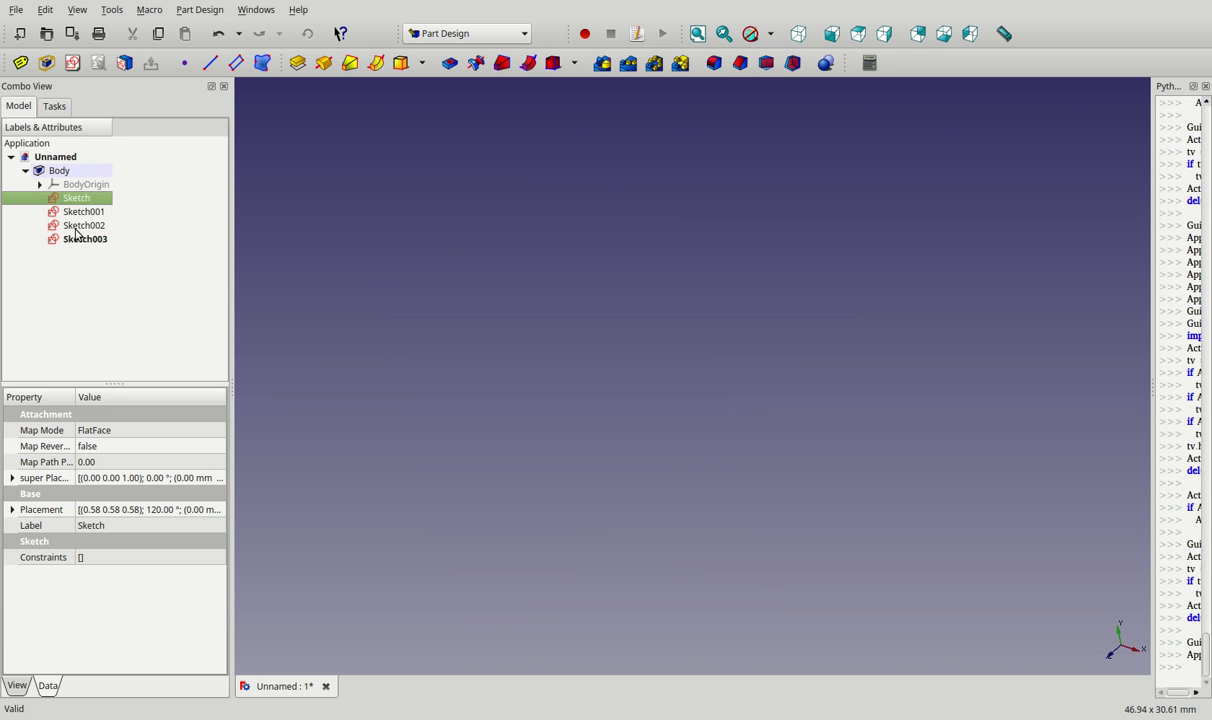
- Rename the first two sketches to OutterRing and InnerRing
key("F2")
type("OutterRing")
key("Tab")
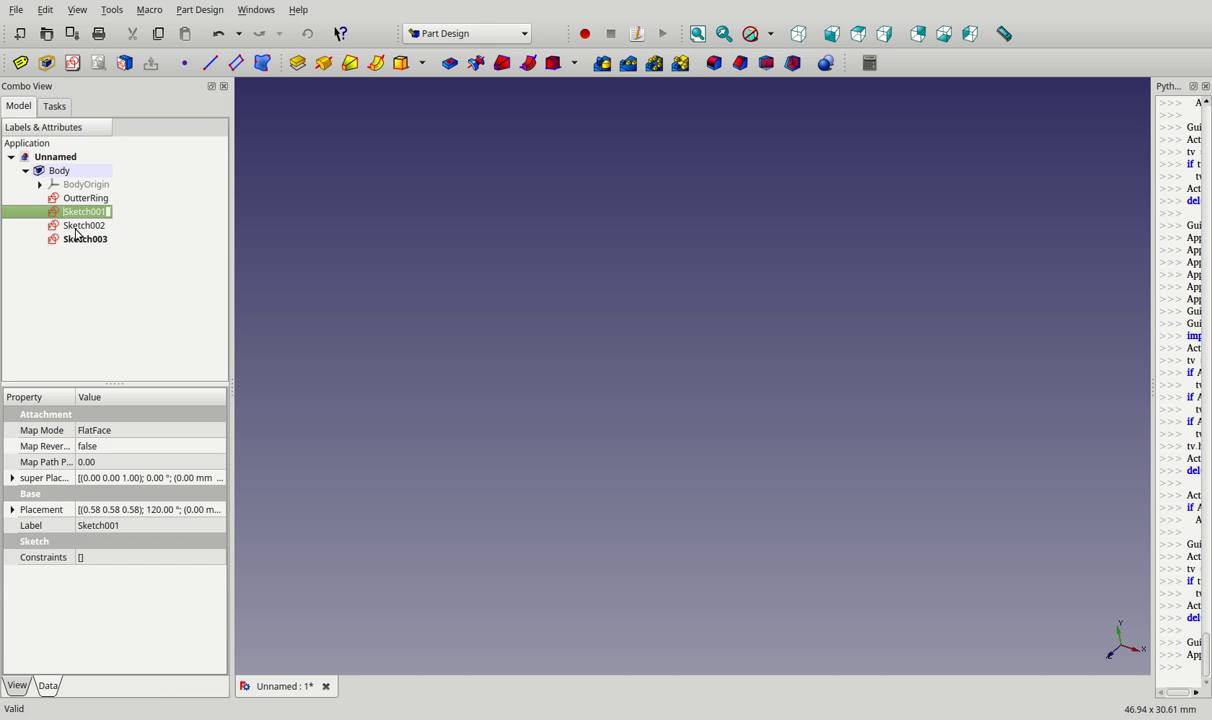
key("Escape")
key("F2")
type("InnerRing")
key("Return")
- Rename Sketch002 to Raceway and Sketch003 to Ball
key("Down")
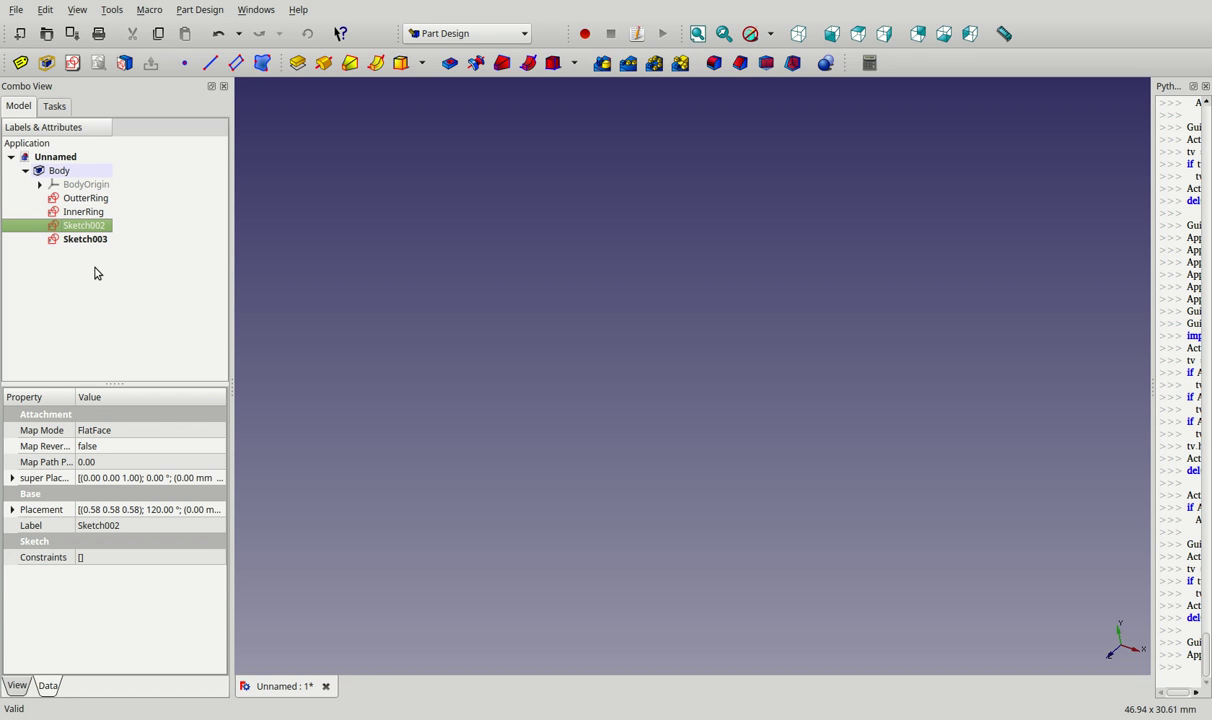
key("F2")
type("Raceway")
key("Return")
key("Down")
key("F2")
type("Bal")
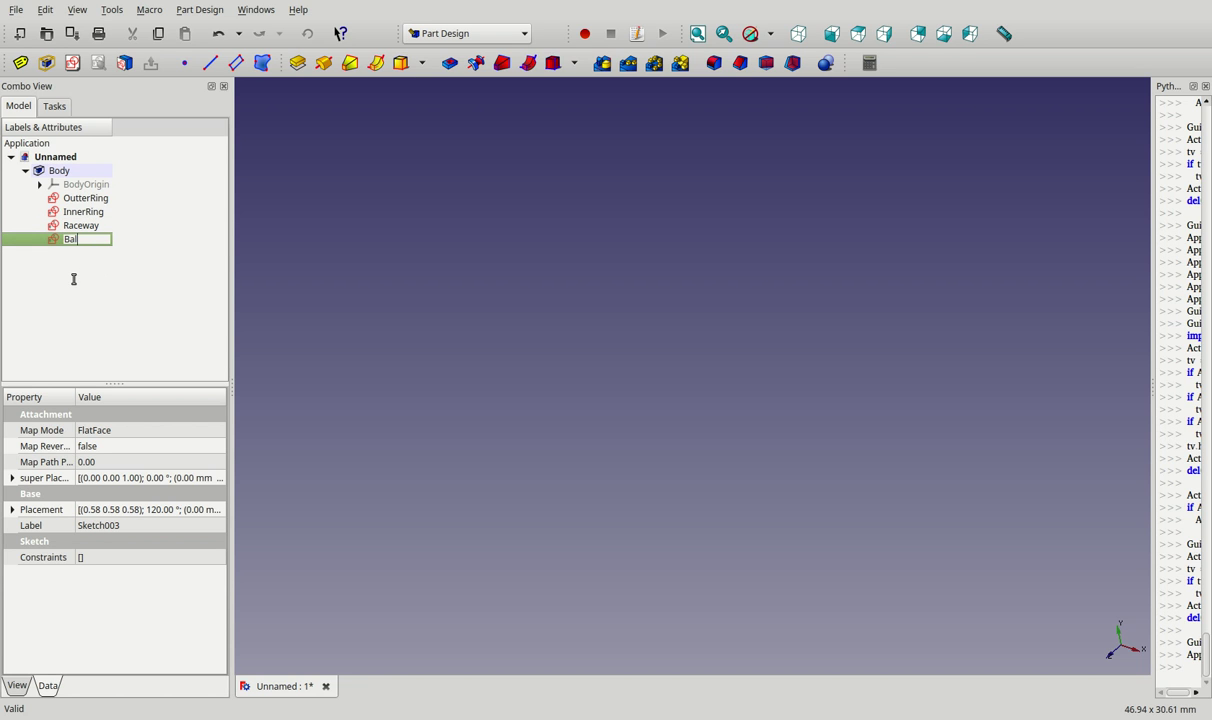
type("l")
key("Return")
key("Up")
key("Up")
key("Up")
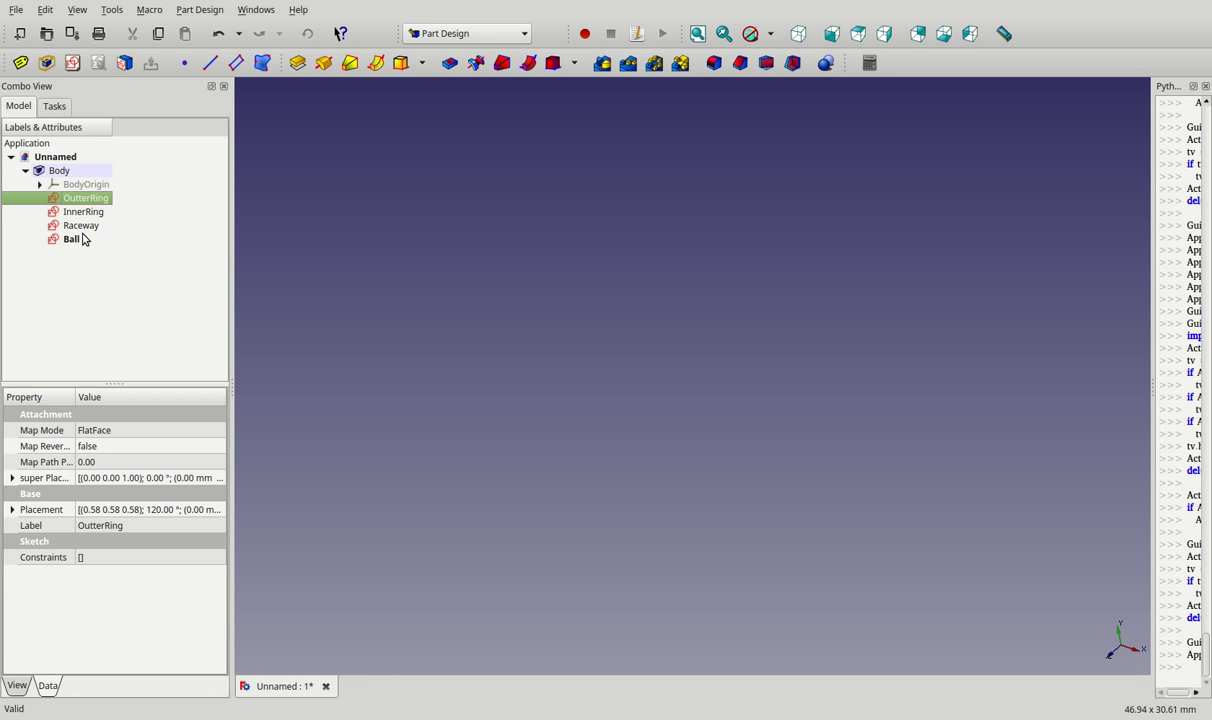
- Draw a tall rectangle left of the origin in the OutterRing sketch
key("Return")
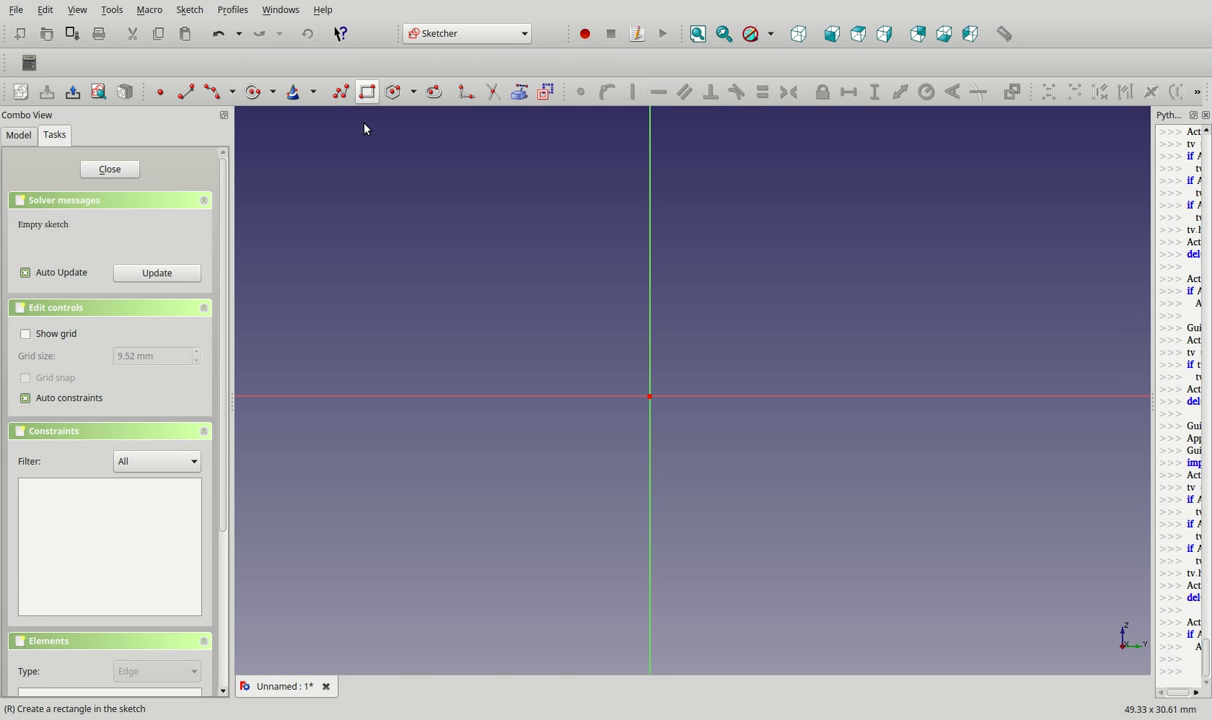
left_click(456, 317)
left_click(512, 485)
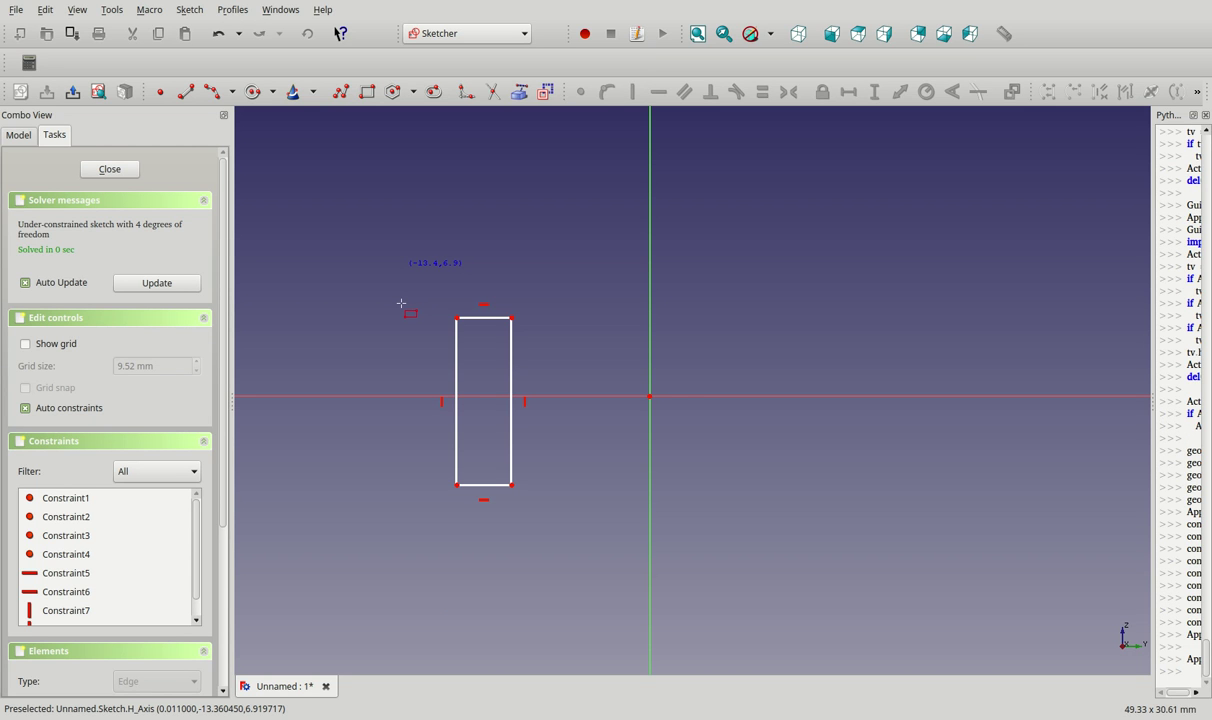
key("Escape")
key("Escape")
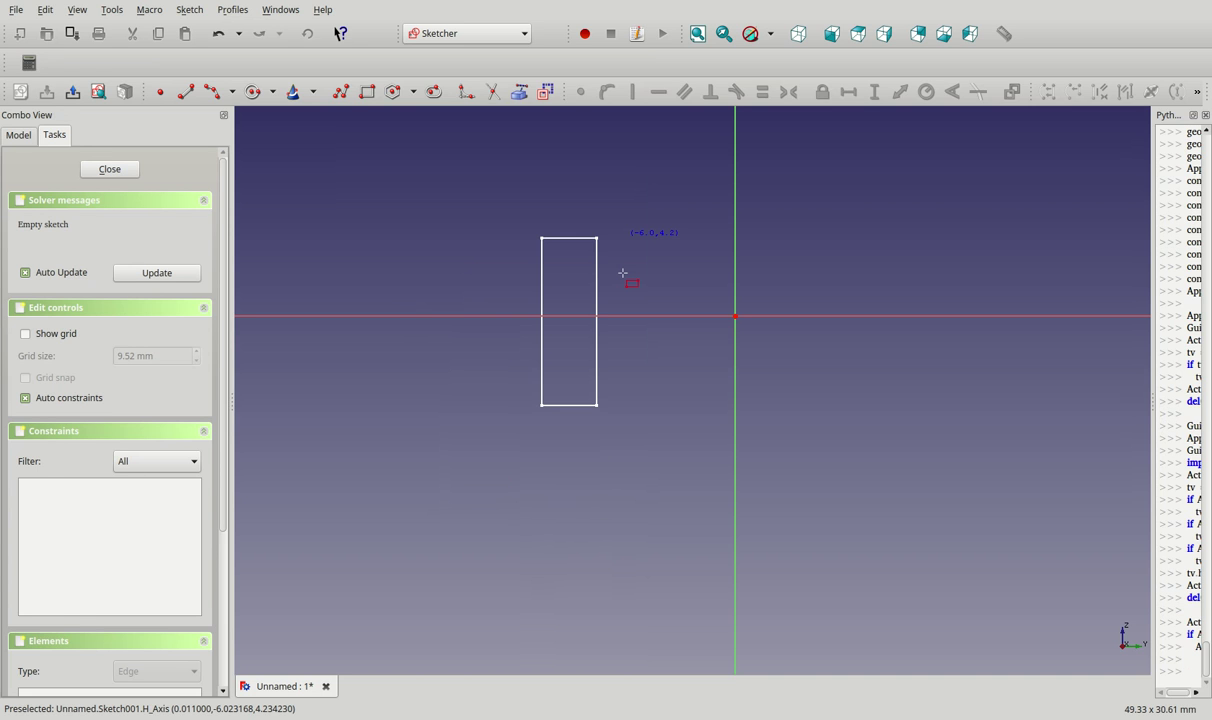
- Draw a rectangle right of the first in InnerRing, then a raceway circle centred on the horizontal axis
left_click(631, 240)
left_click(678, 402)
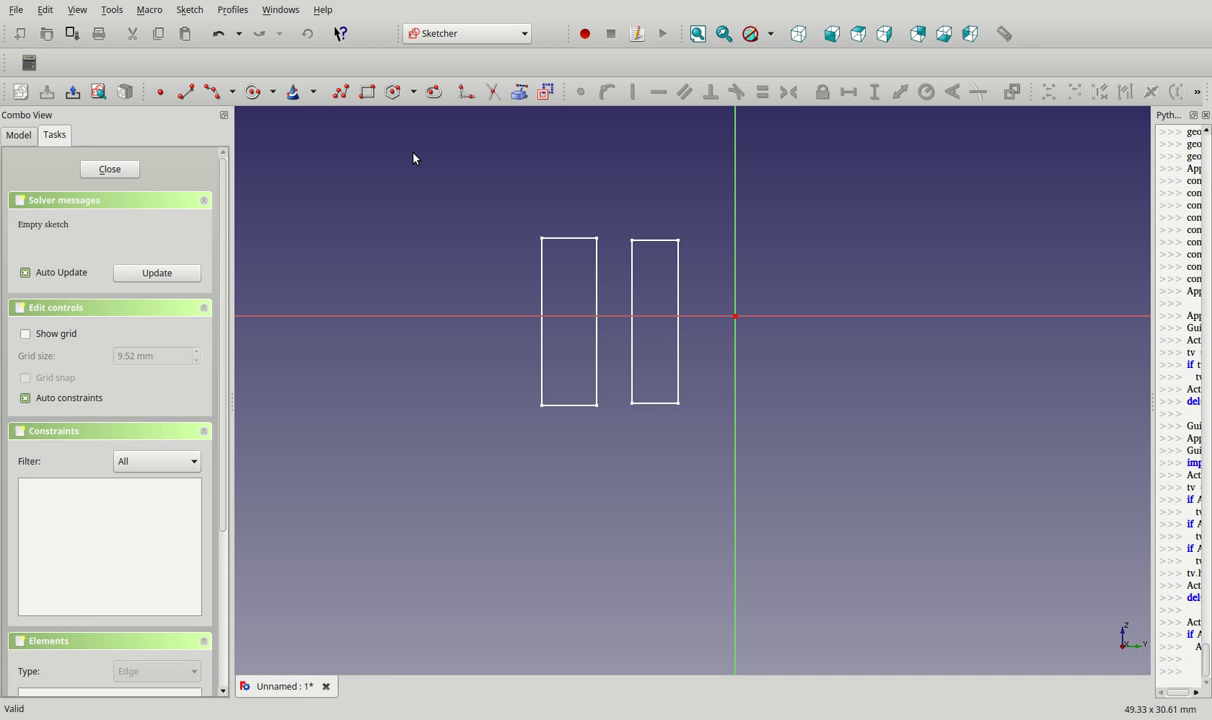
key("g")
key("c")
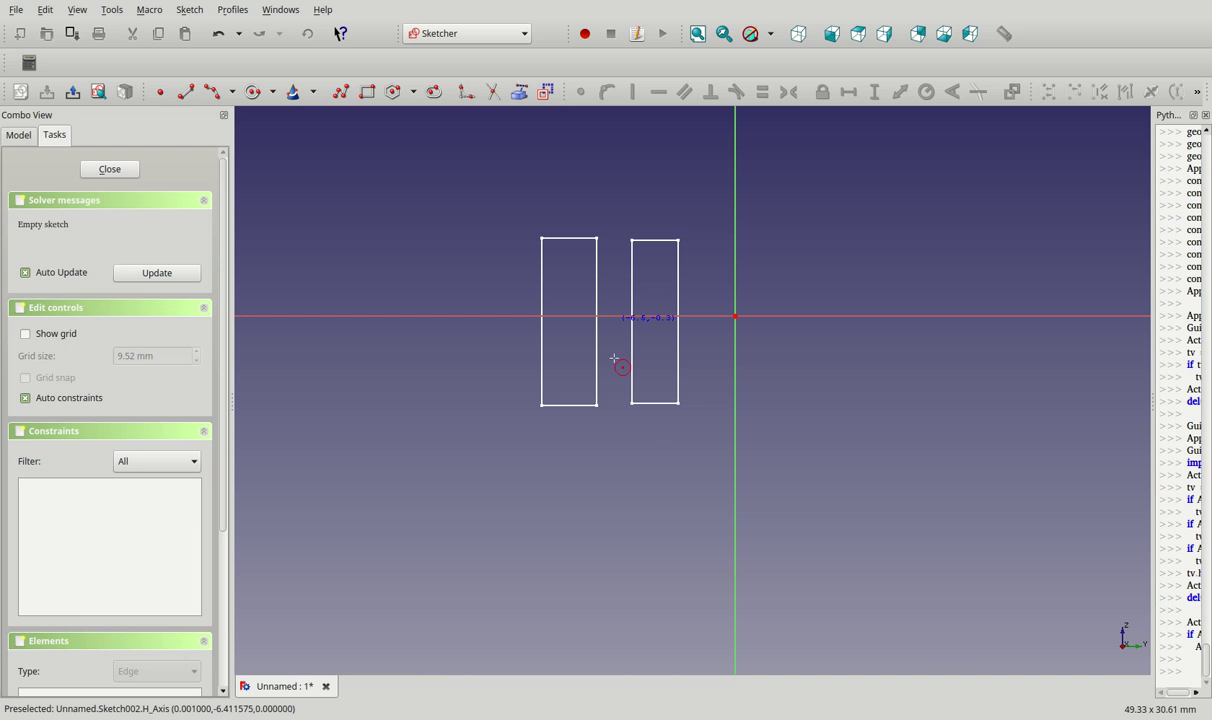
left_click(616, 316)
left_click(575, 357)
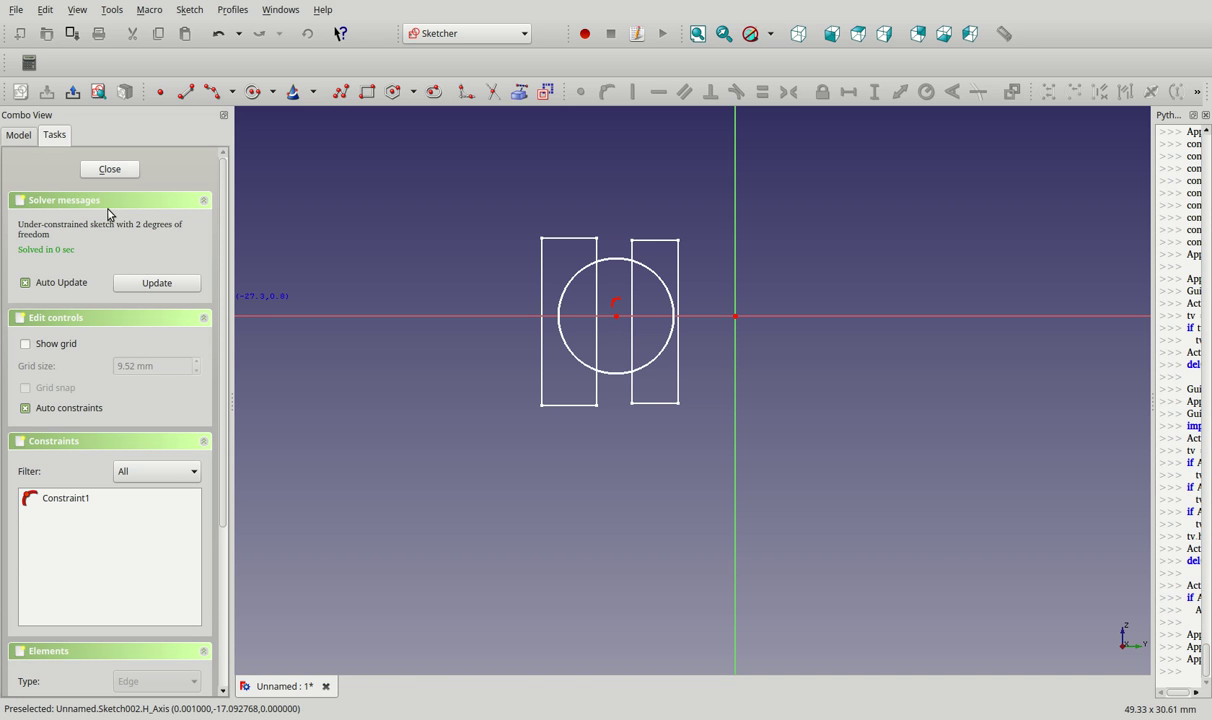
key("Escape")
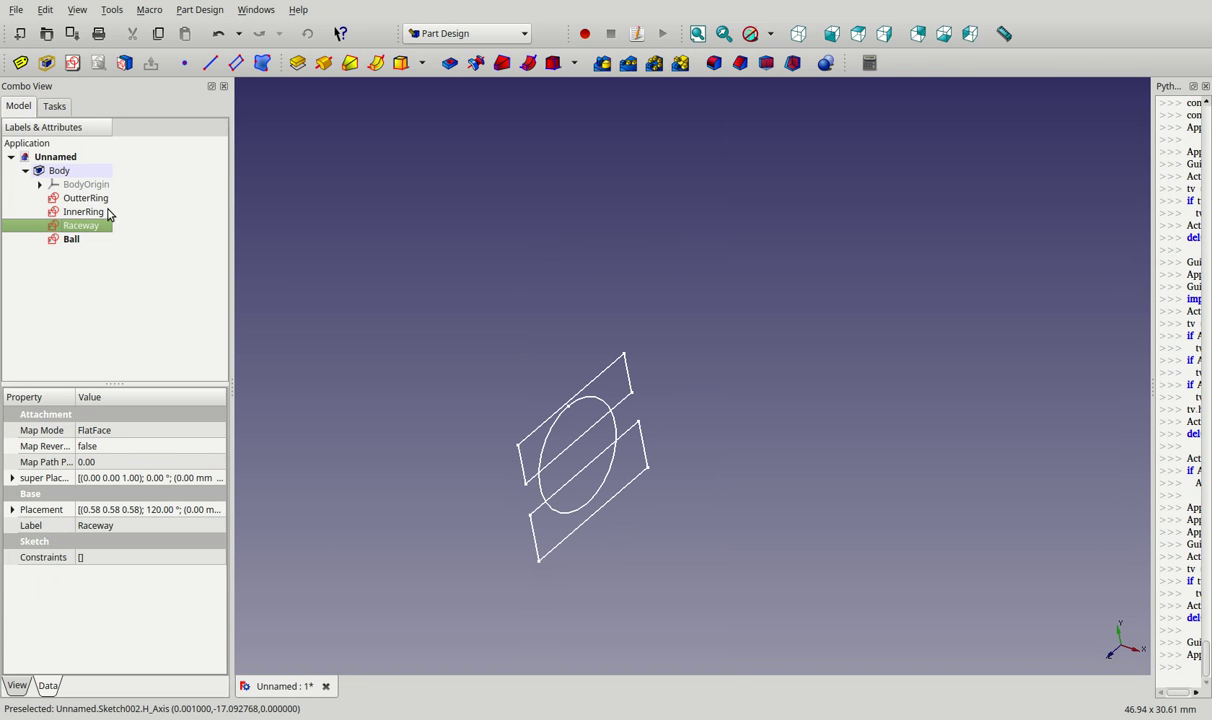
- In the Ball sketch, draw a vertical line inside the raceway circle closed by a right-bulging arc
double_click(81, 225)
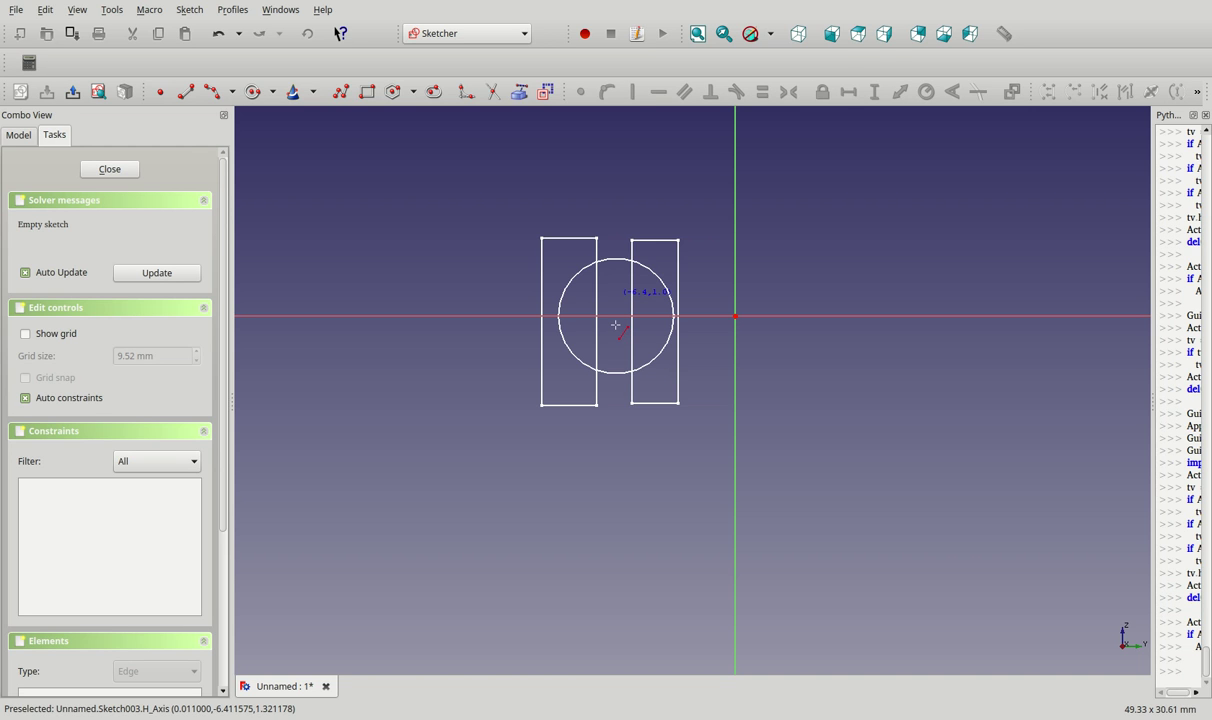
left_click(620, 278)
left_click(620, 357)
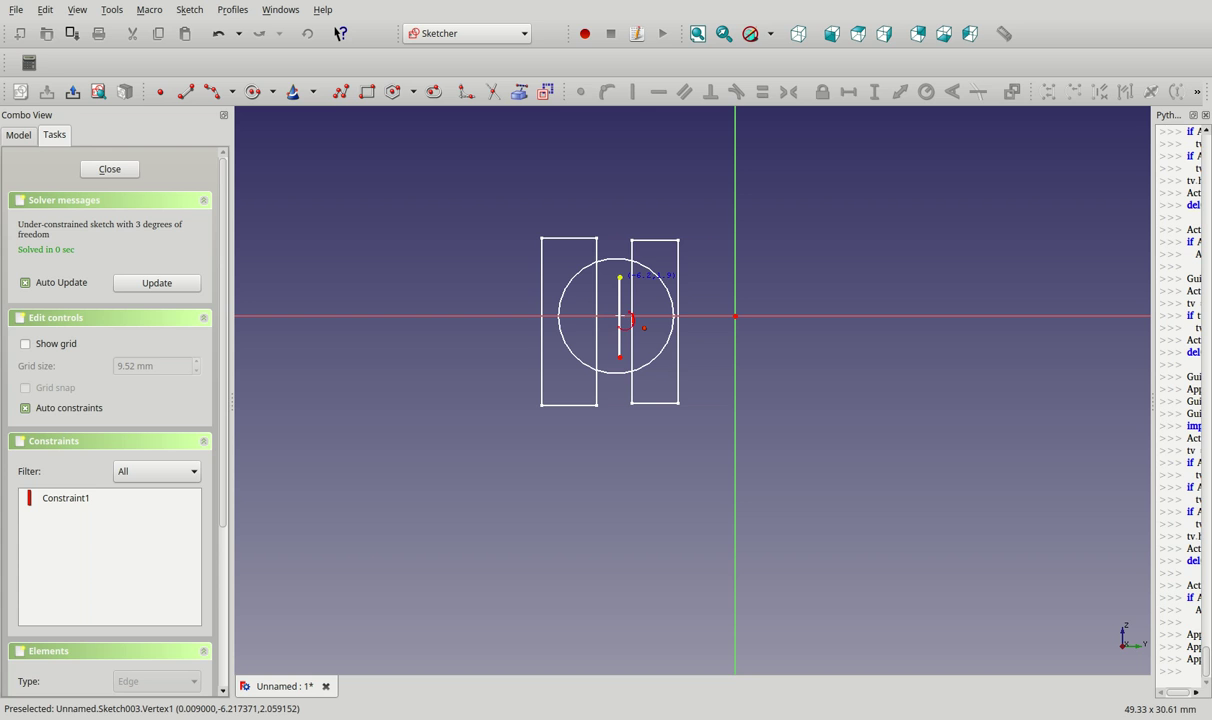
left_click(620, 277)
left_click(620, 357)
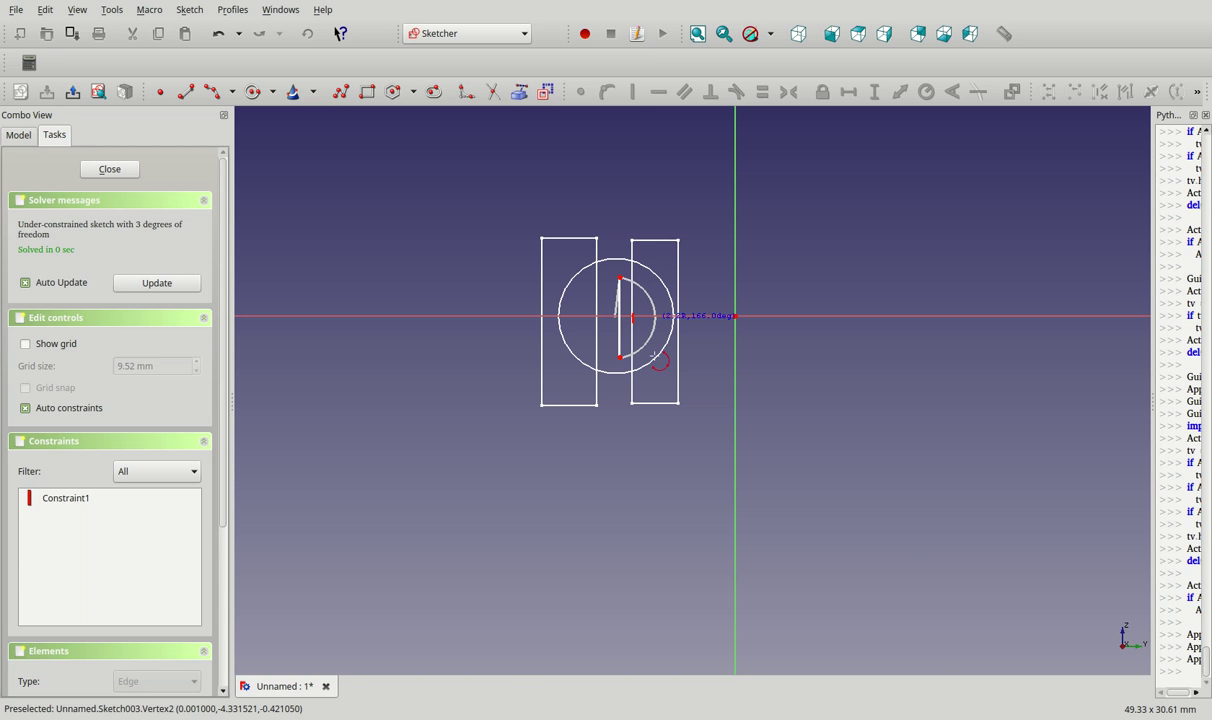
left_click(654, 354)
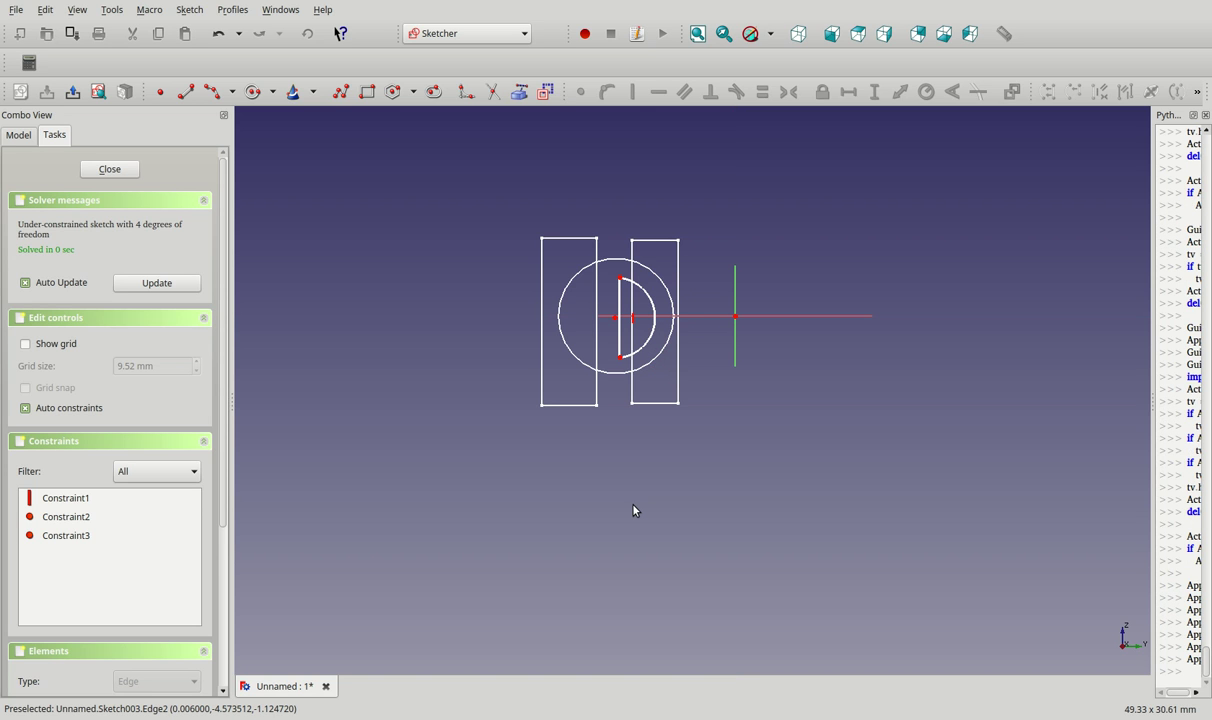
key("Escape")
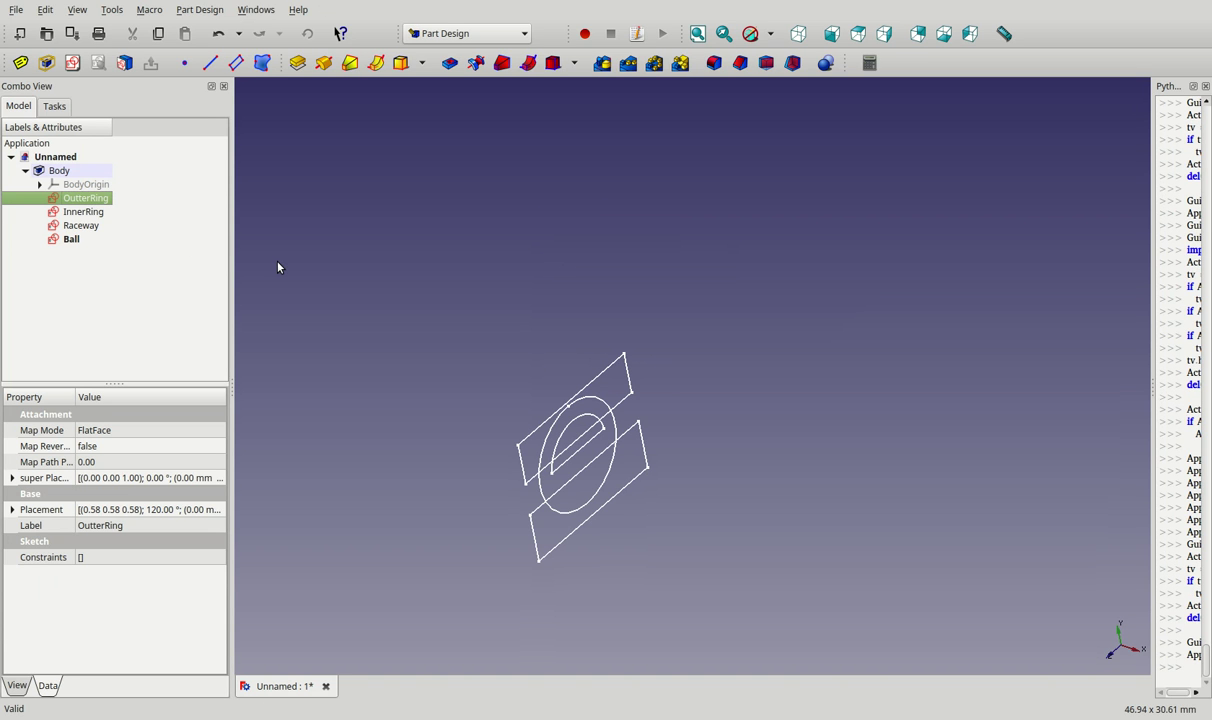
scroll(500, 343, "up", 1)
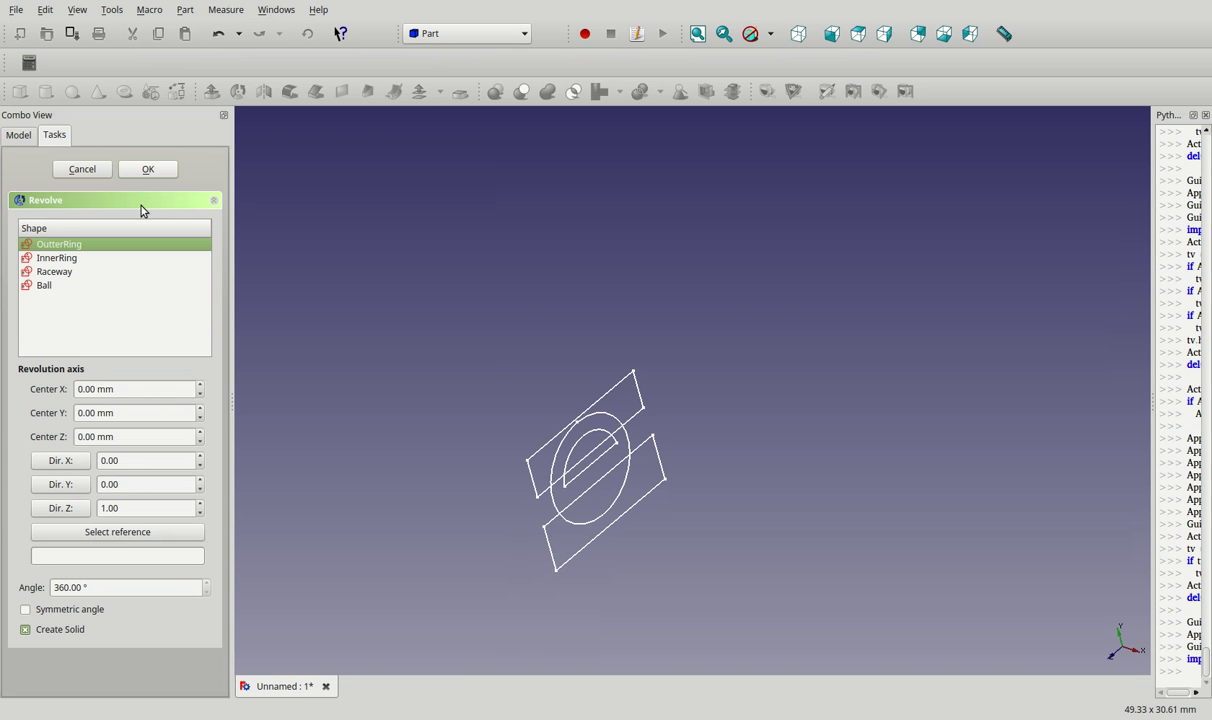
key("Return")
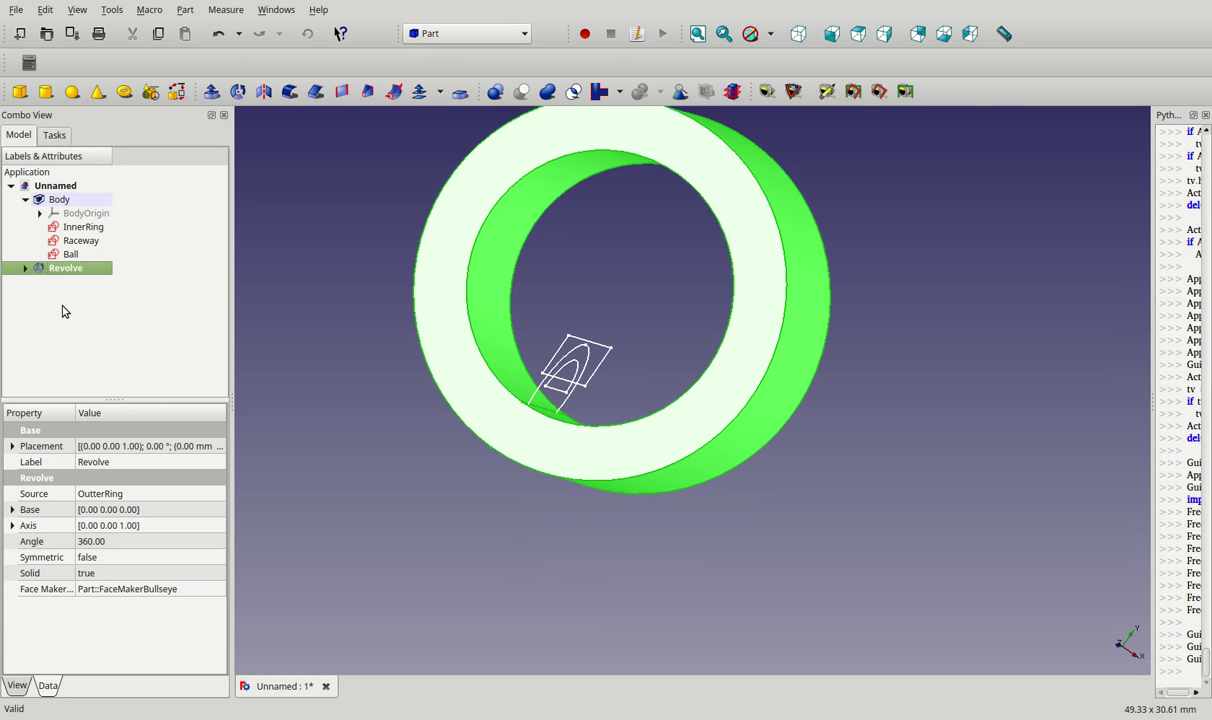
key("Delete")
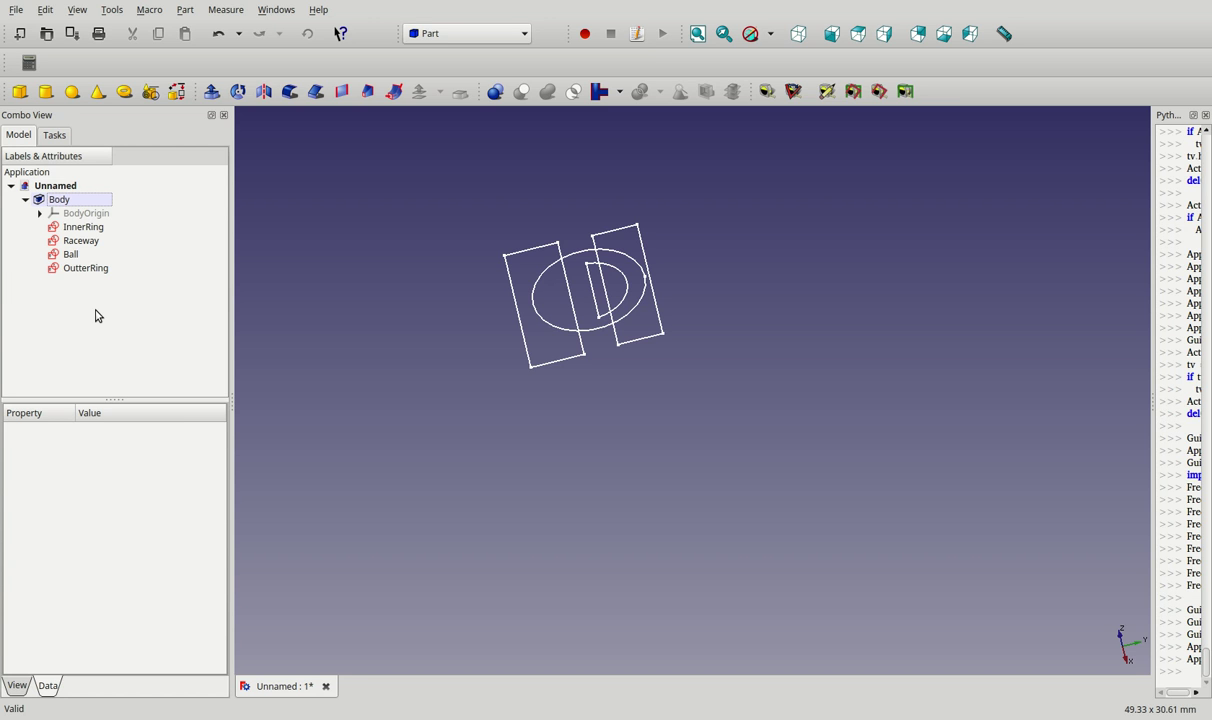
- Open the new Spreadsheet in its own tab and fit all sketches in the 3D view
left_click(86, 268)
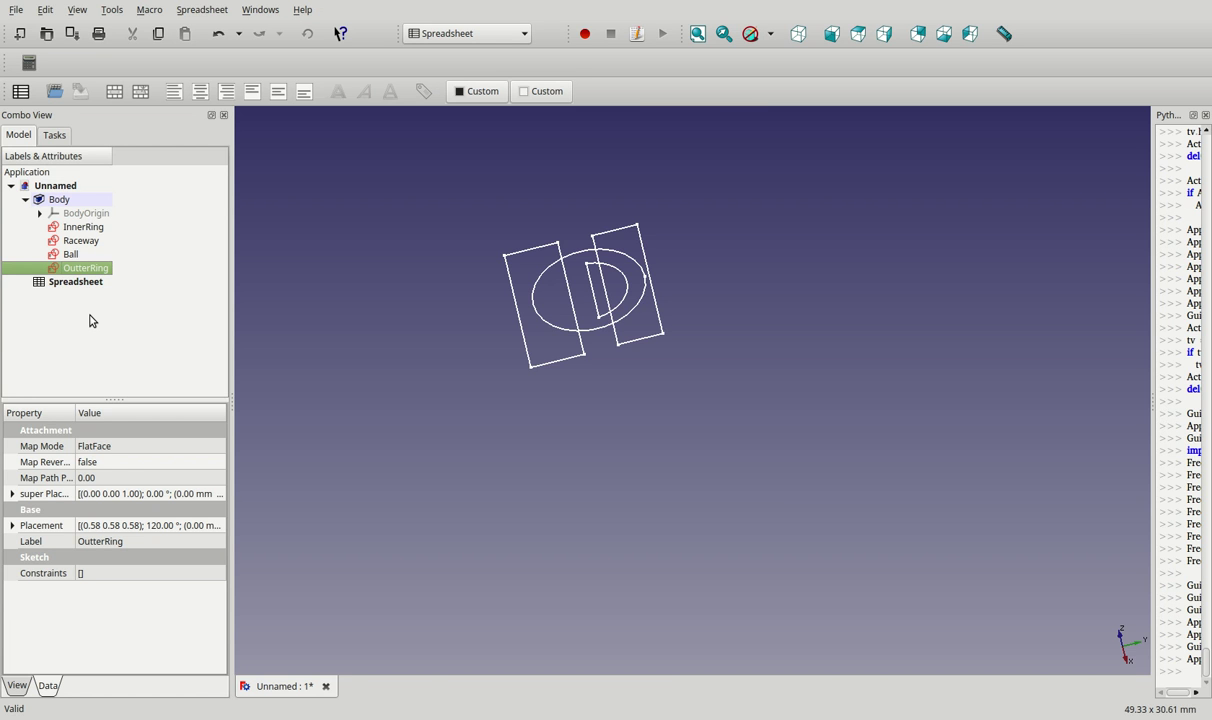
double_click(75, 281)
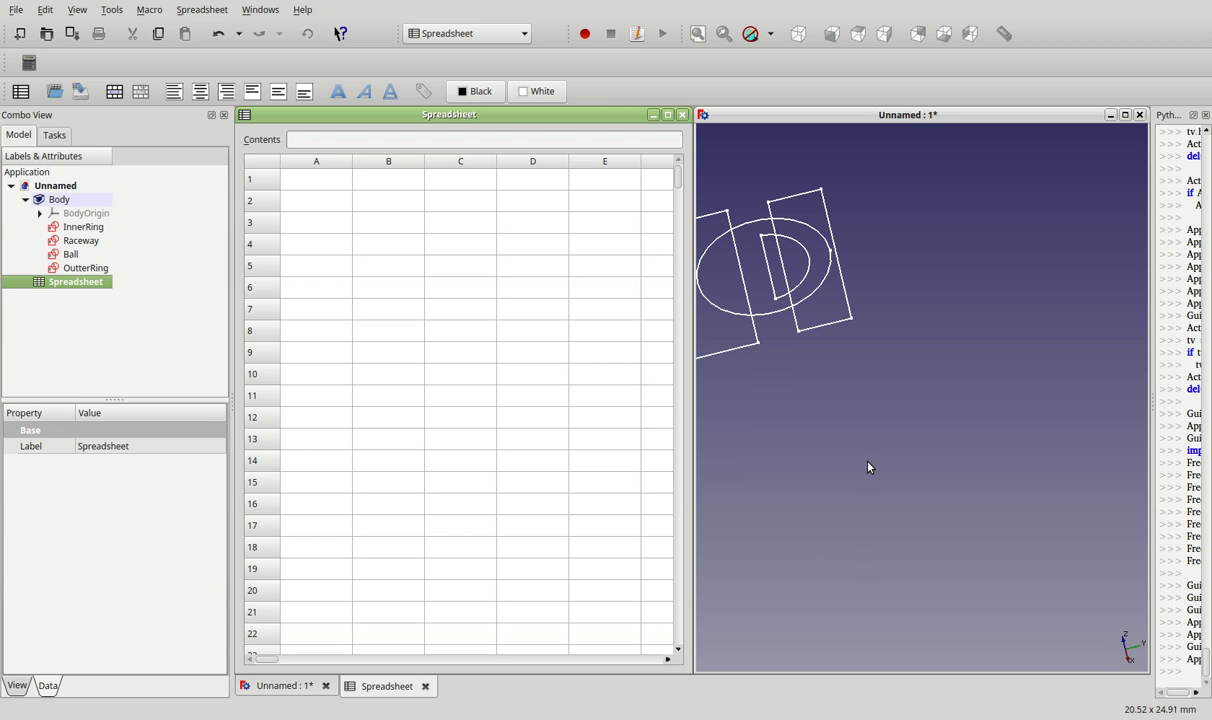
left_click(868, 467)
left_click(697, 33)
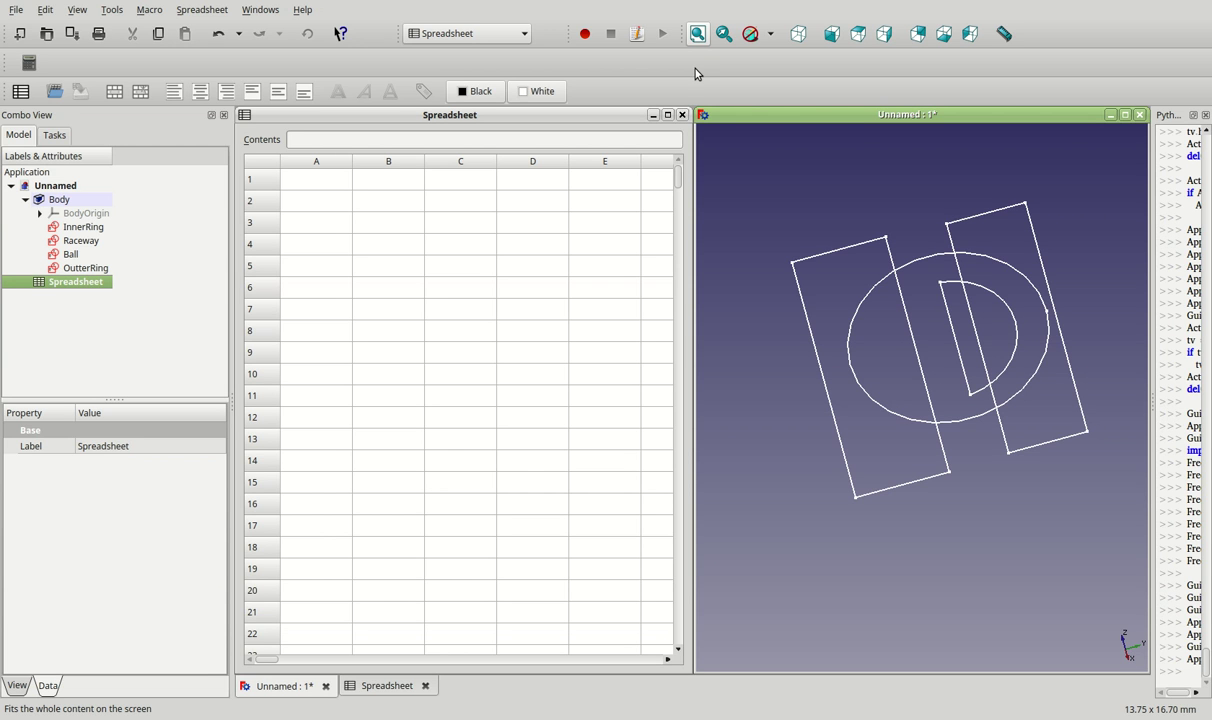
- Label cell A1 'Outer Radius', replacing the initial 'Outer Diameter' entry
key("0")
left_click(620, 114)
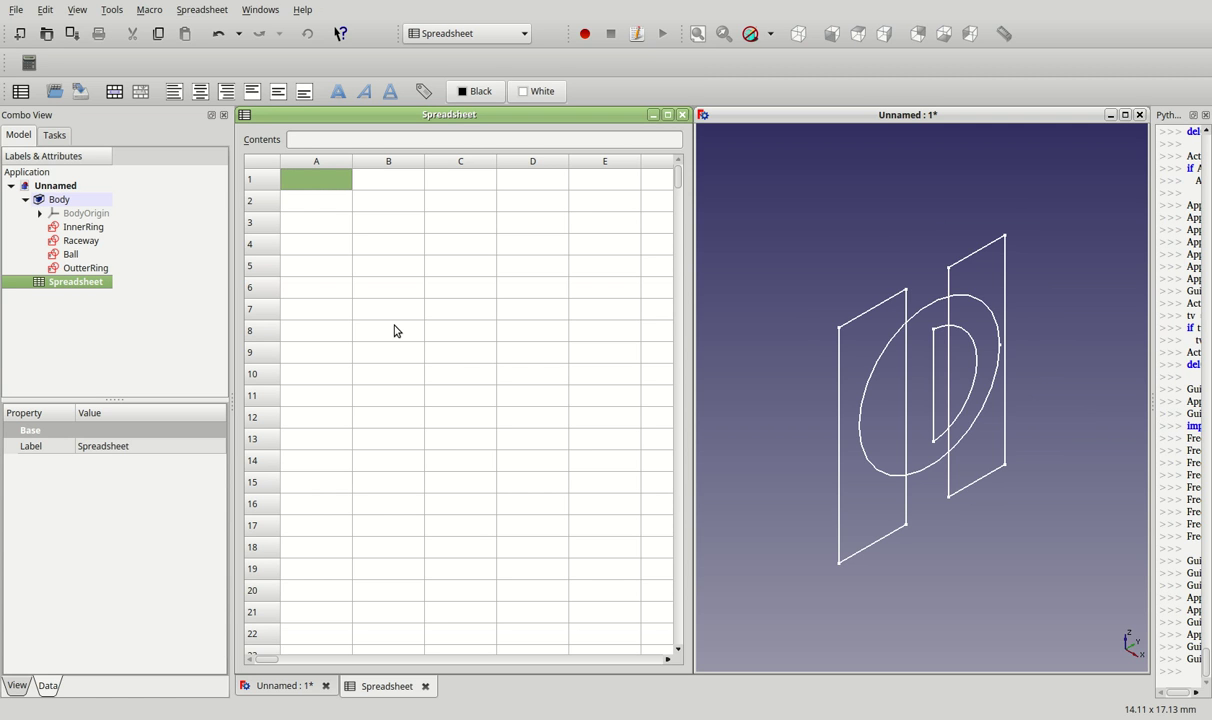
type("Out")
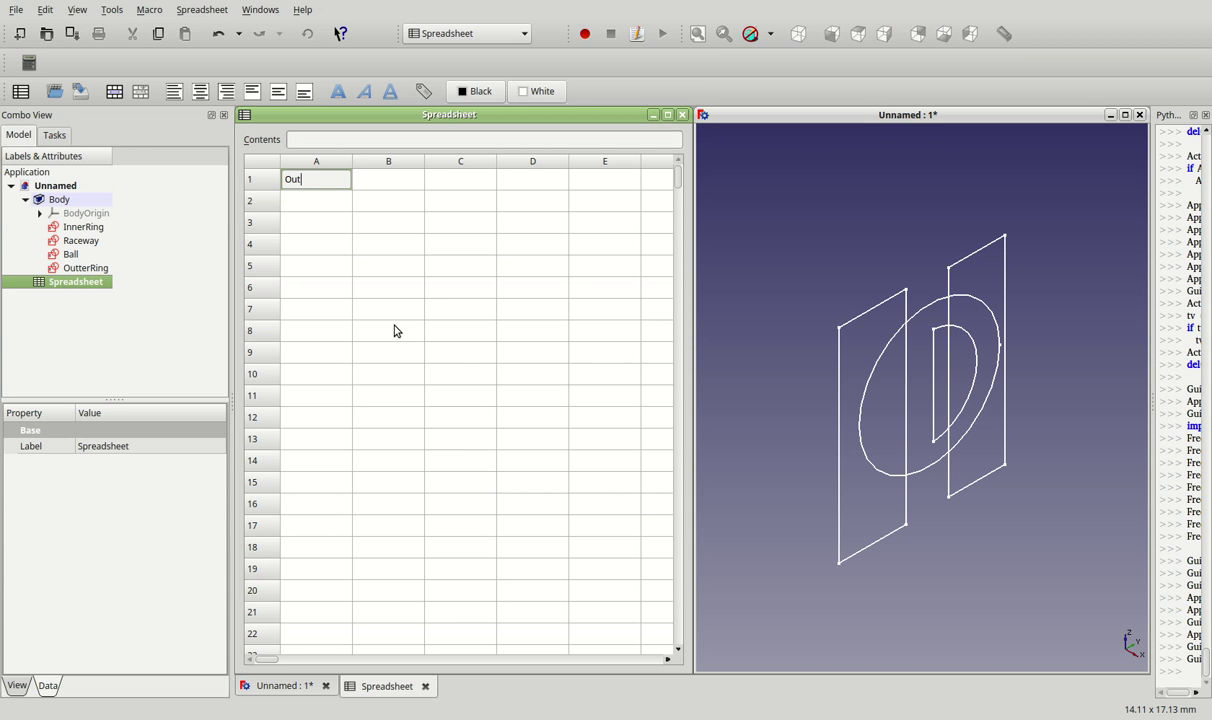
type("er Diameter")
key("Tab")
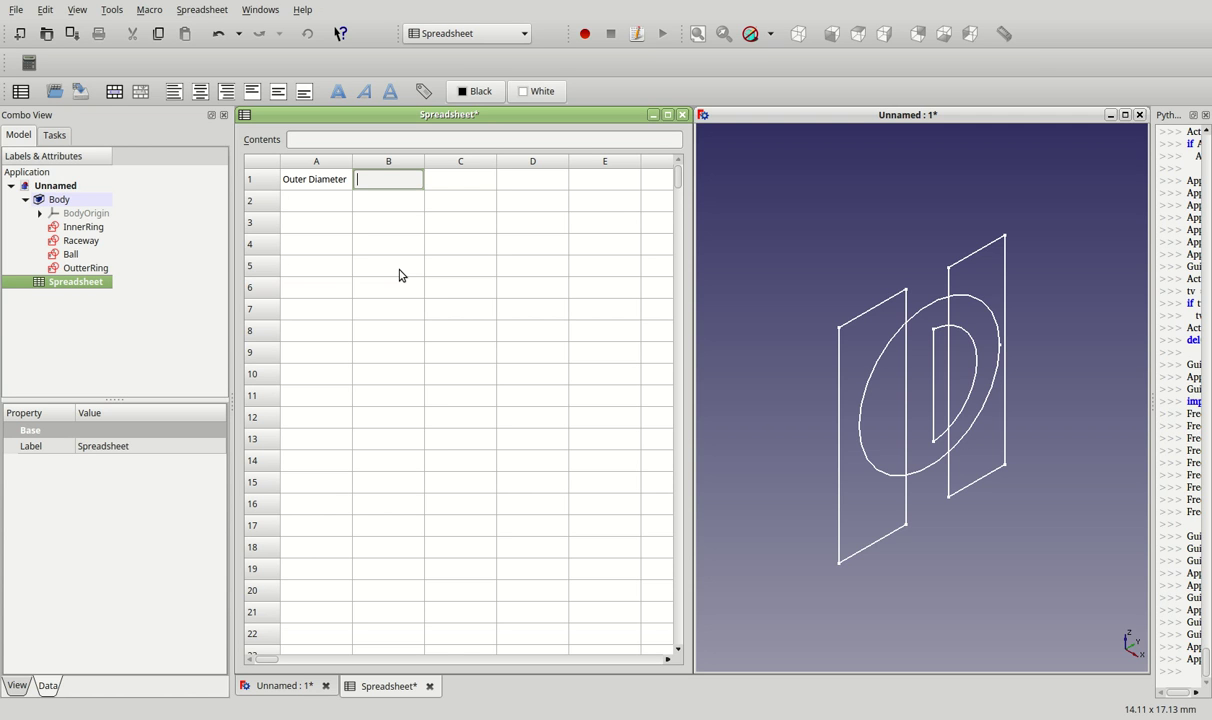
key("shift+Tab")
type("Outer Radius")
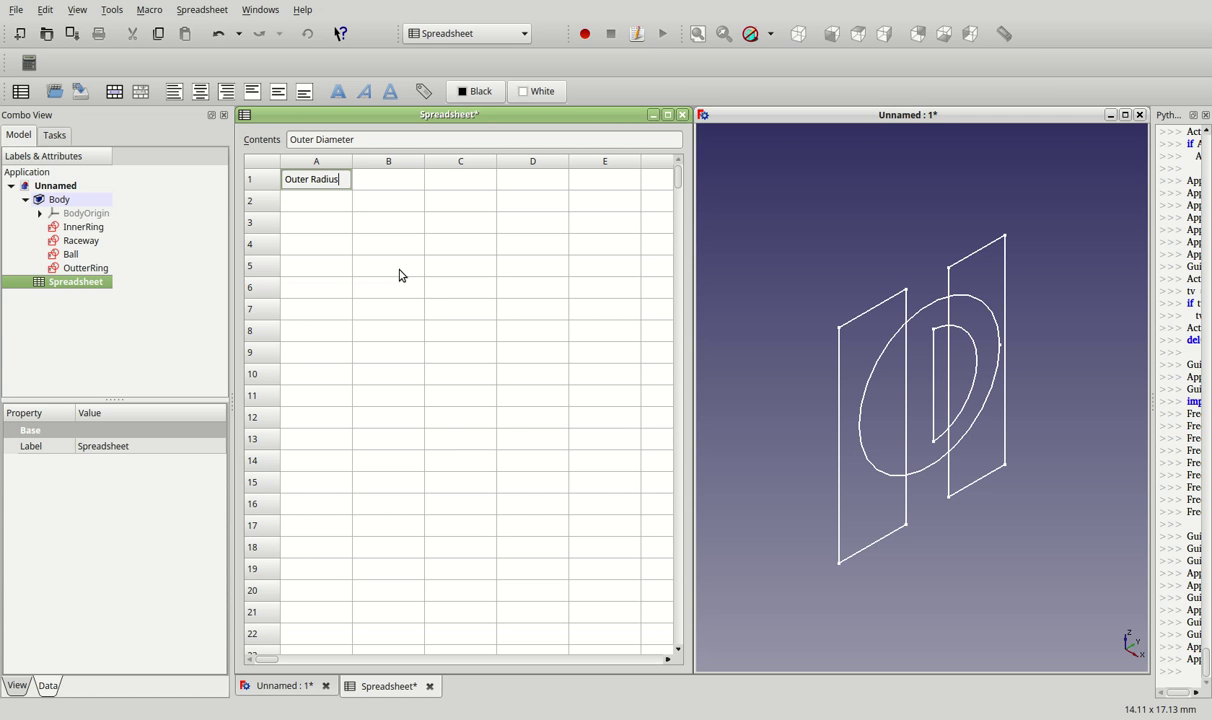
key("Return")
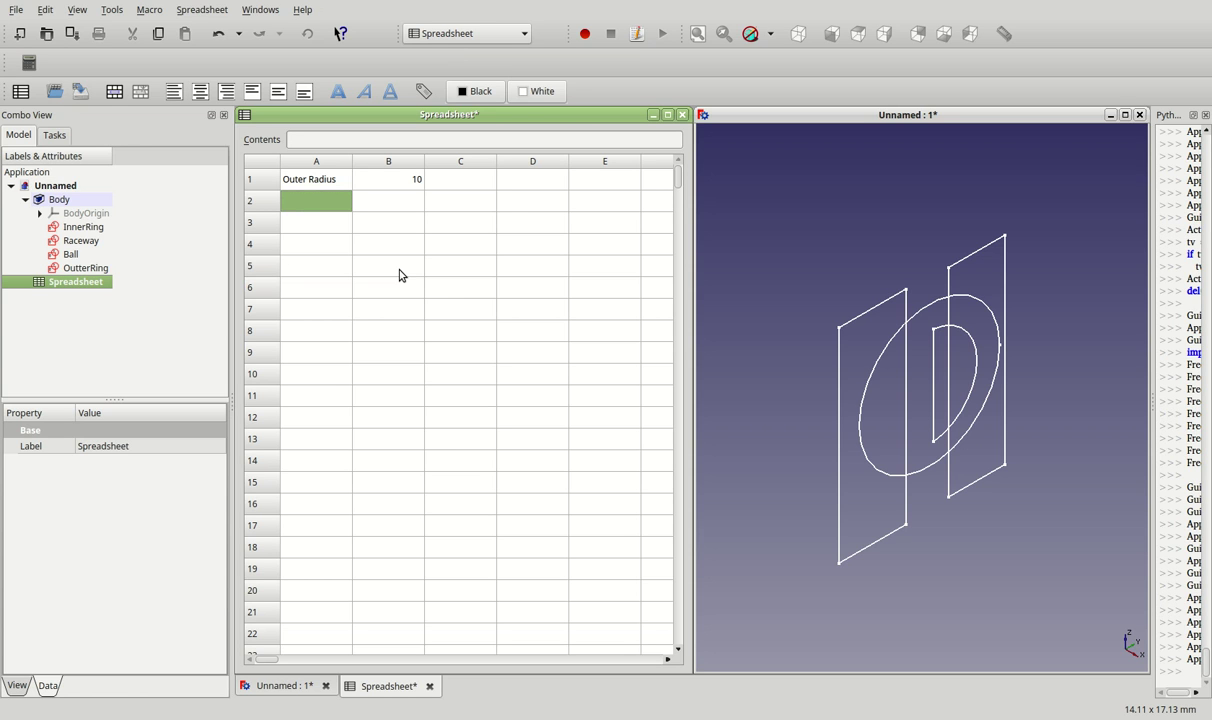
- Enter Outer Shoulder 8 and Inner Shoulder 6 in the next rows
type("Outer Sha")
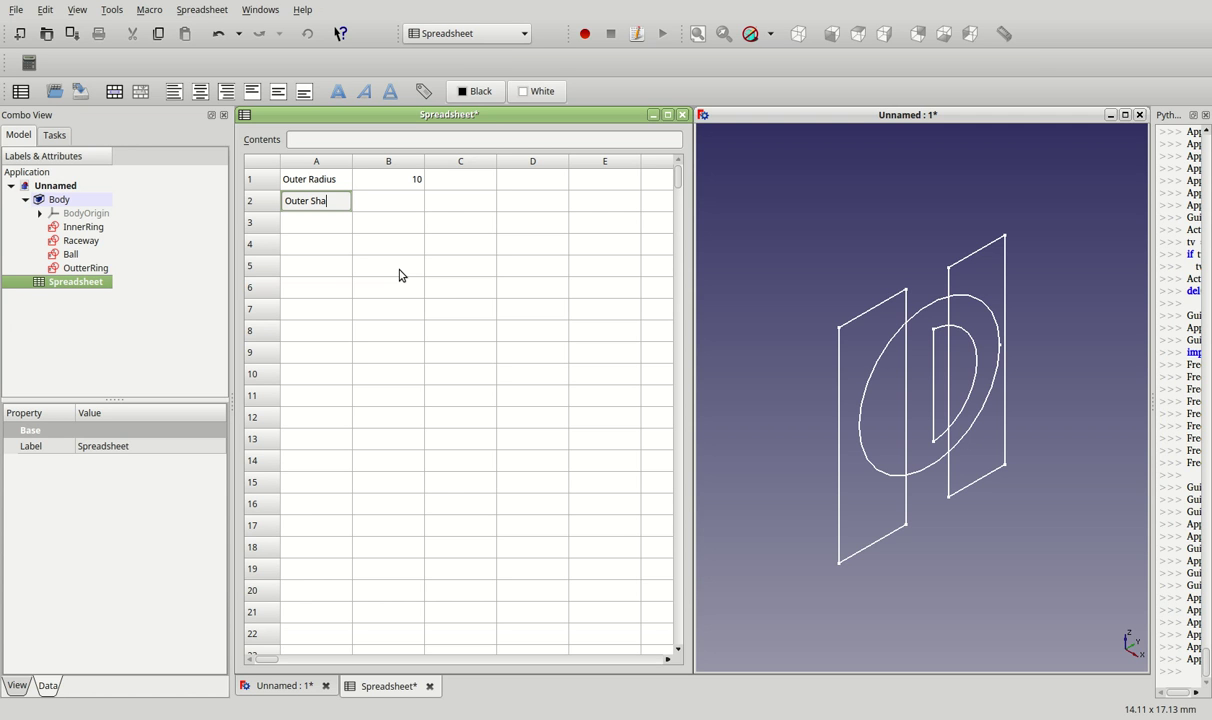
type("oulder")
key("Tab")
type("8")
key("Return")
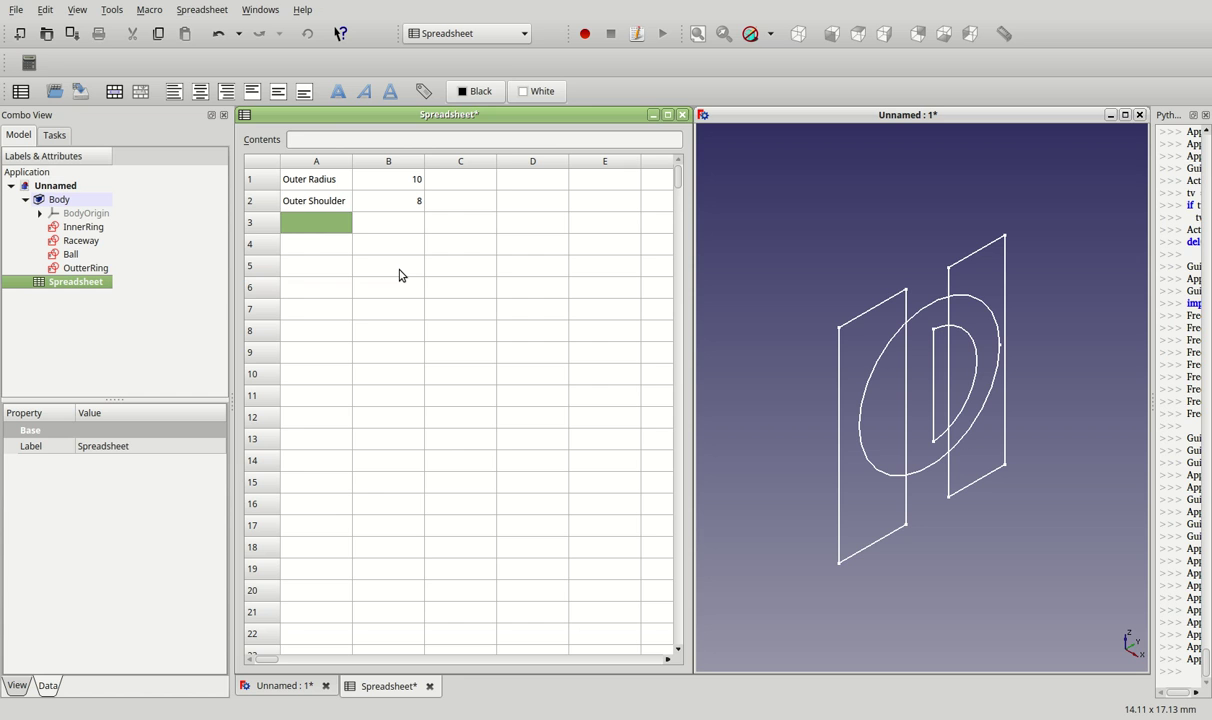
type("Inner Shoulder")
key("Tab")
type("6")
key("Return")
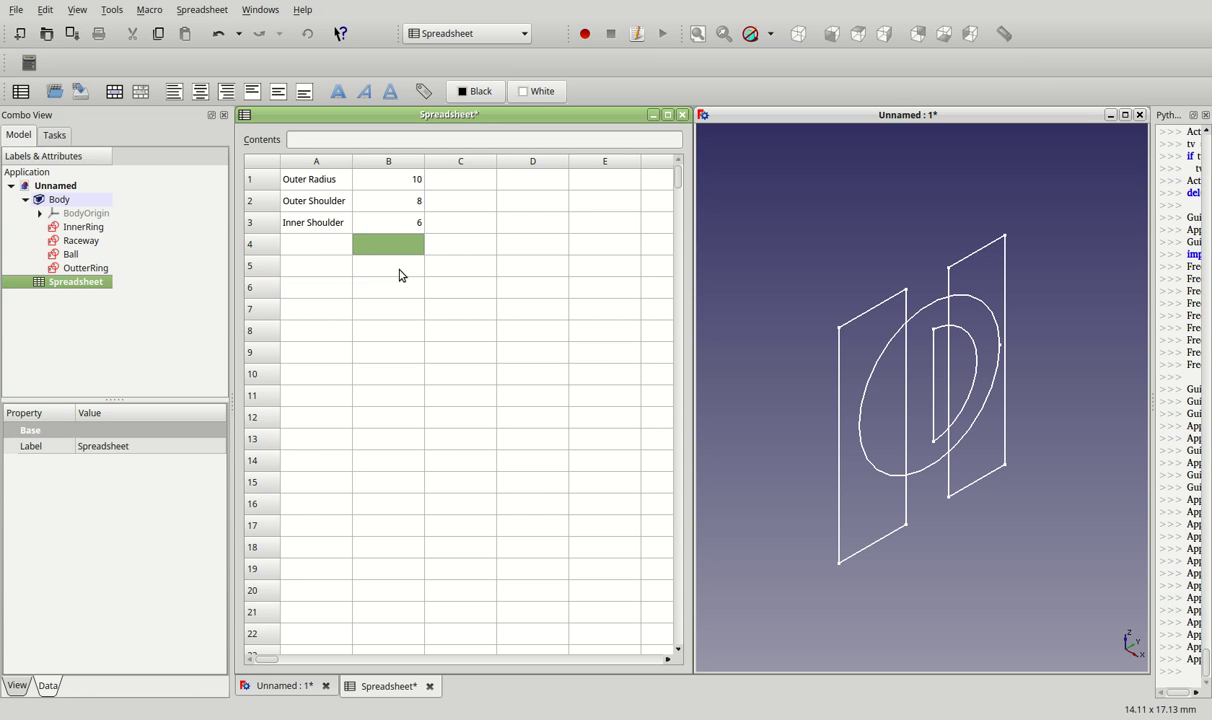
- Enter Bore 4, then paste the Raceway Radius label into A6 and commit its value
key("Left")
type("Bore")
key("Tab")
type("4")
key("Return")
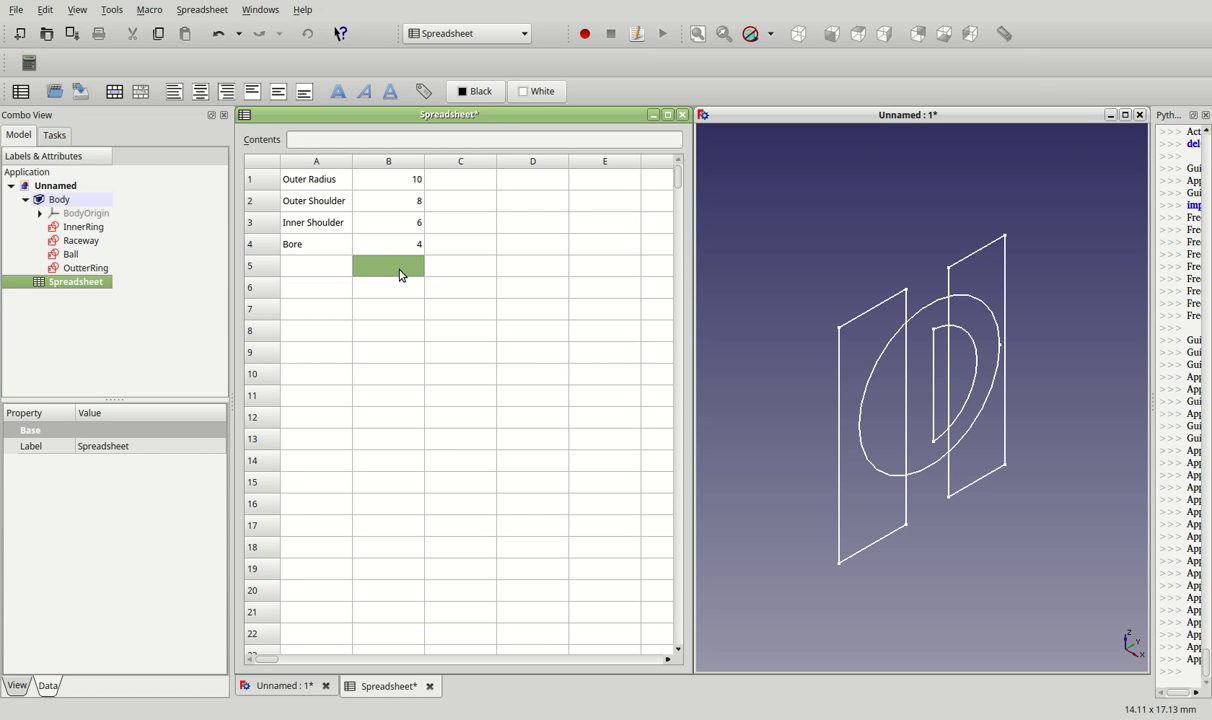
key("Left")
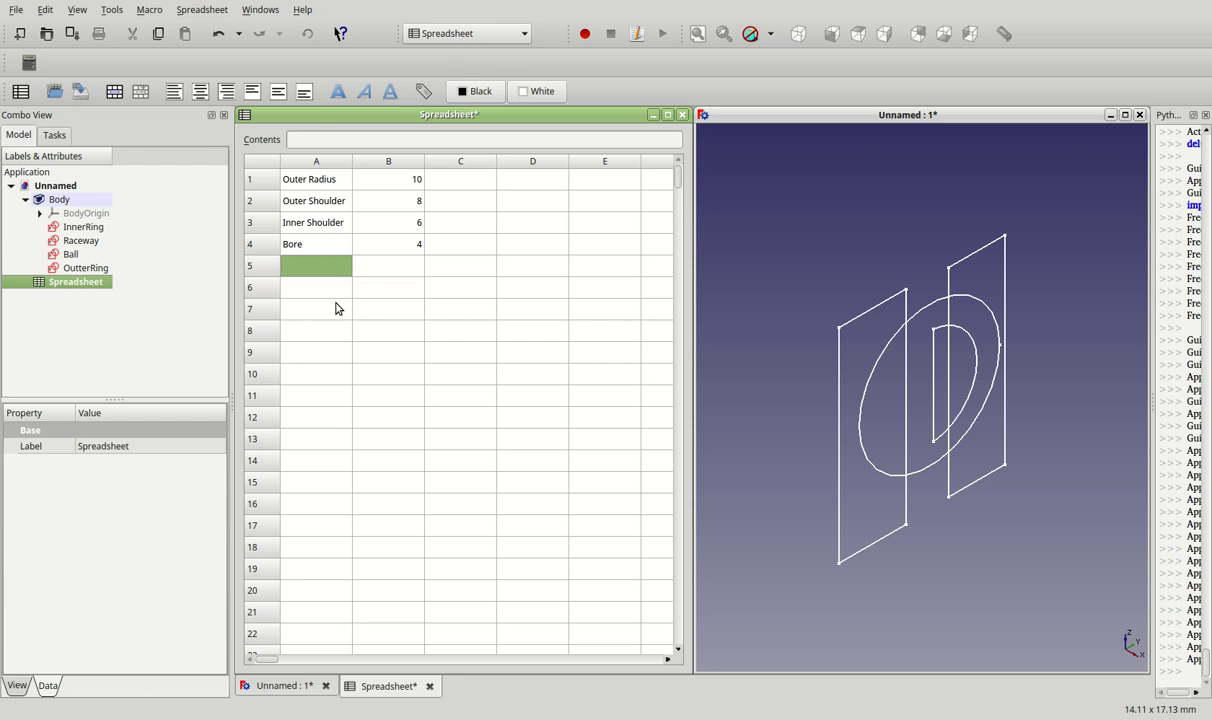
key("Down")
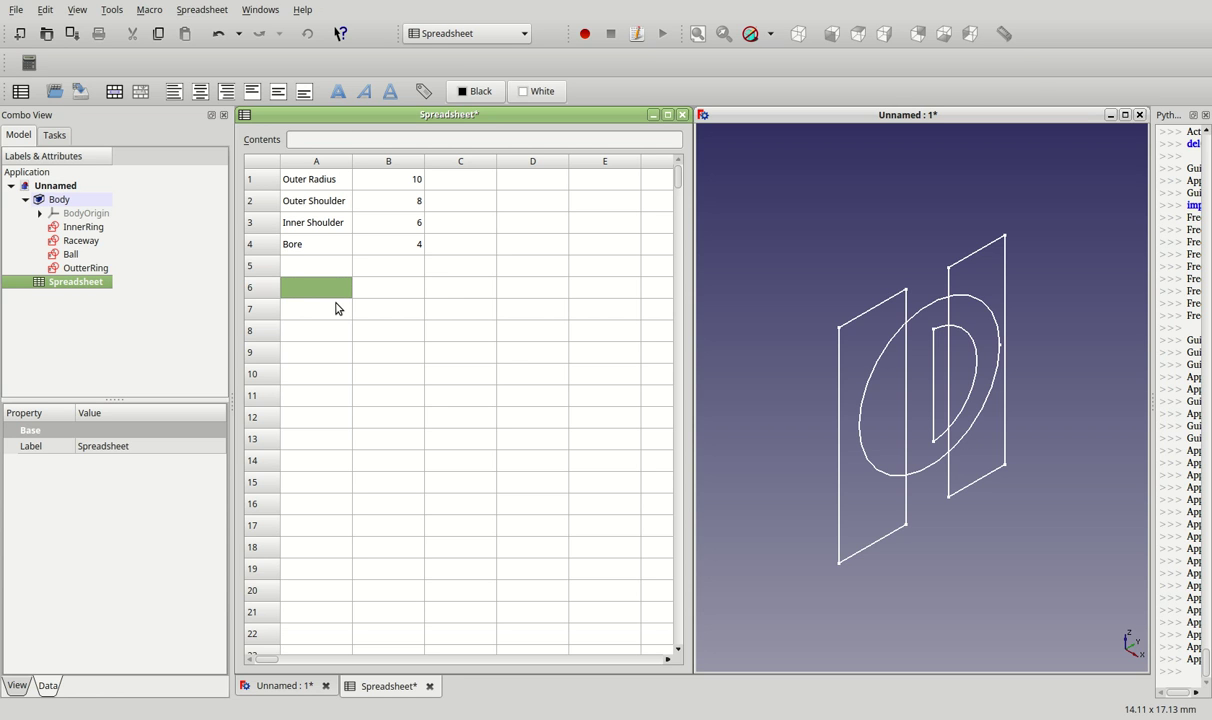
type("Raceway Radius")
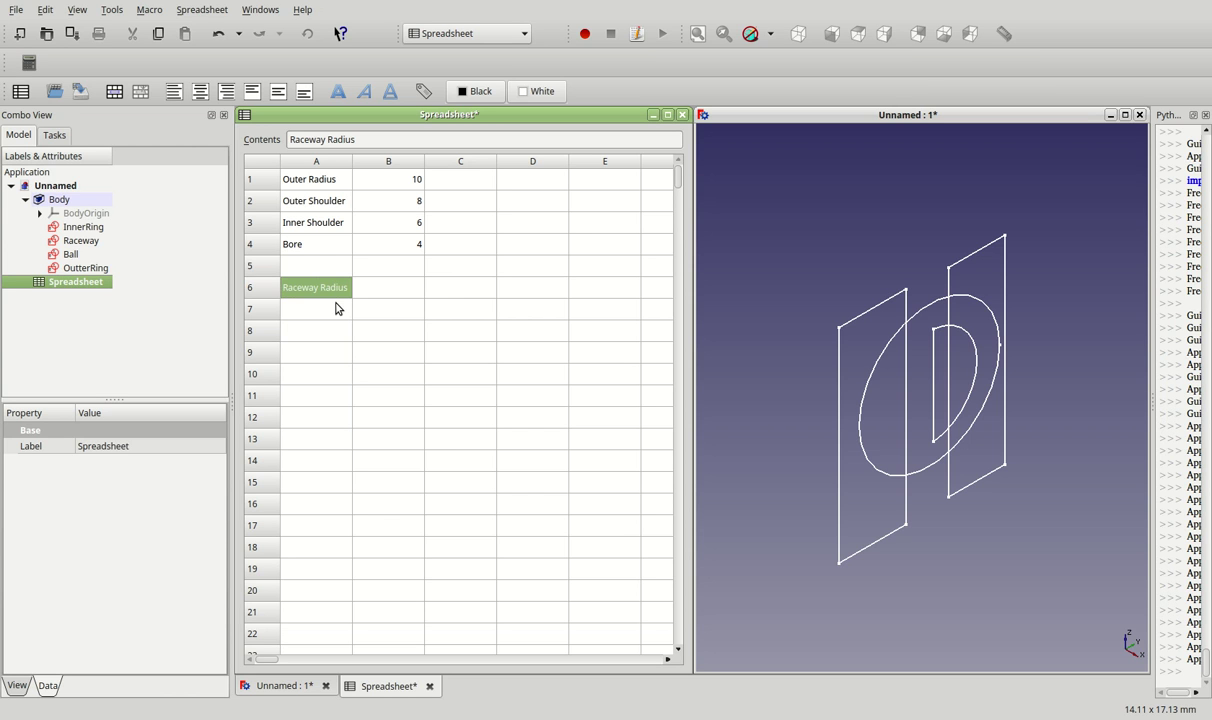
left_click(337, 309)
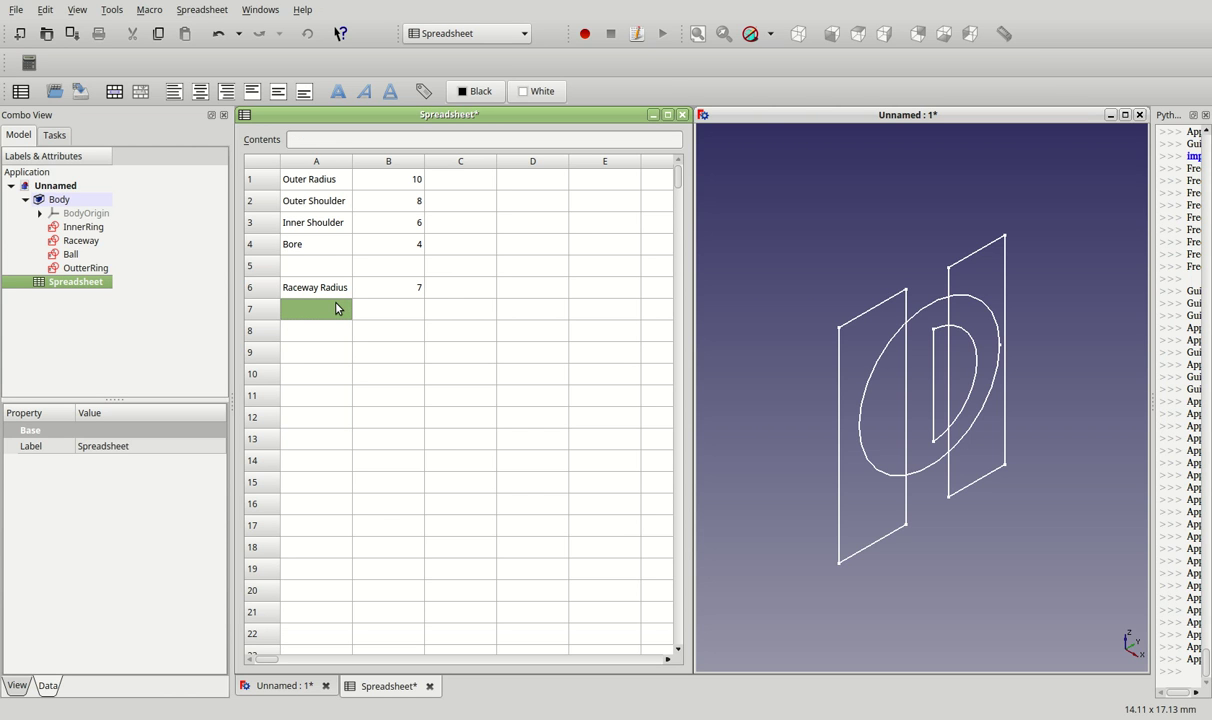
- Enter Ball Radius 3 in row 8
key("Down")
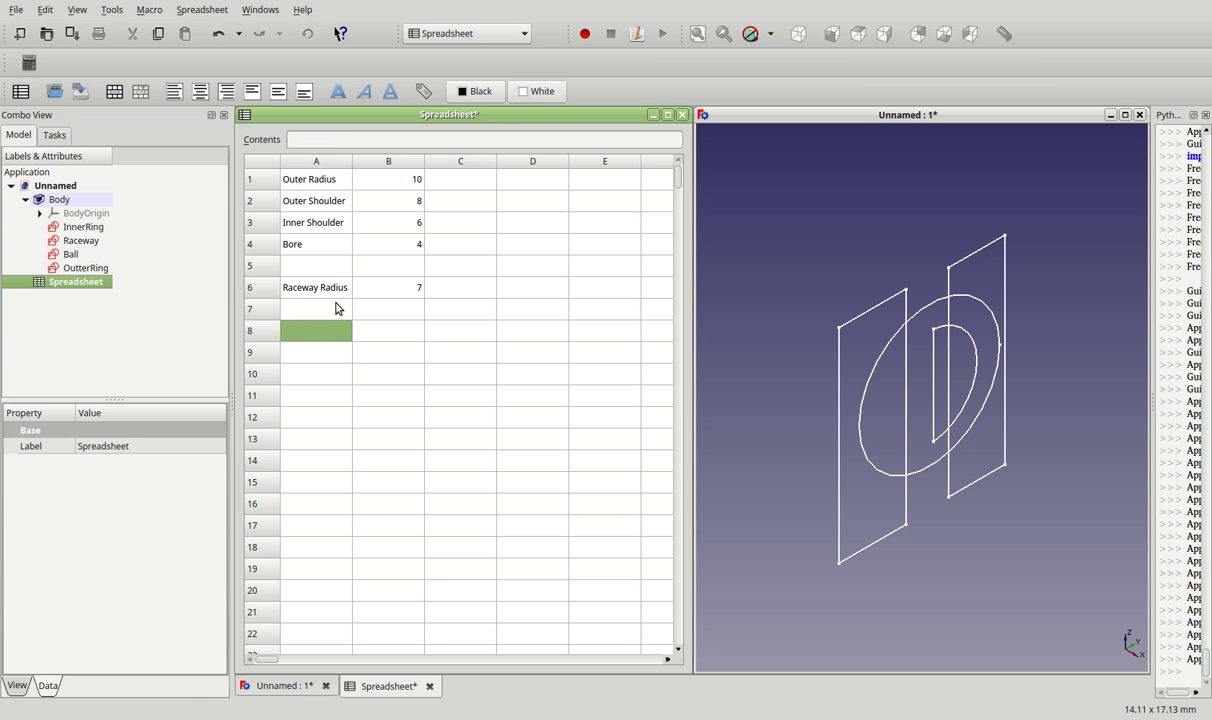
type("Ball Radius")
key("Tab")
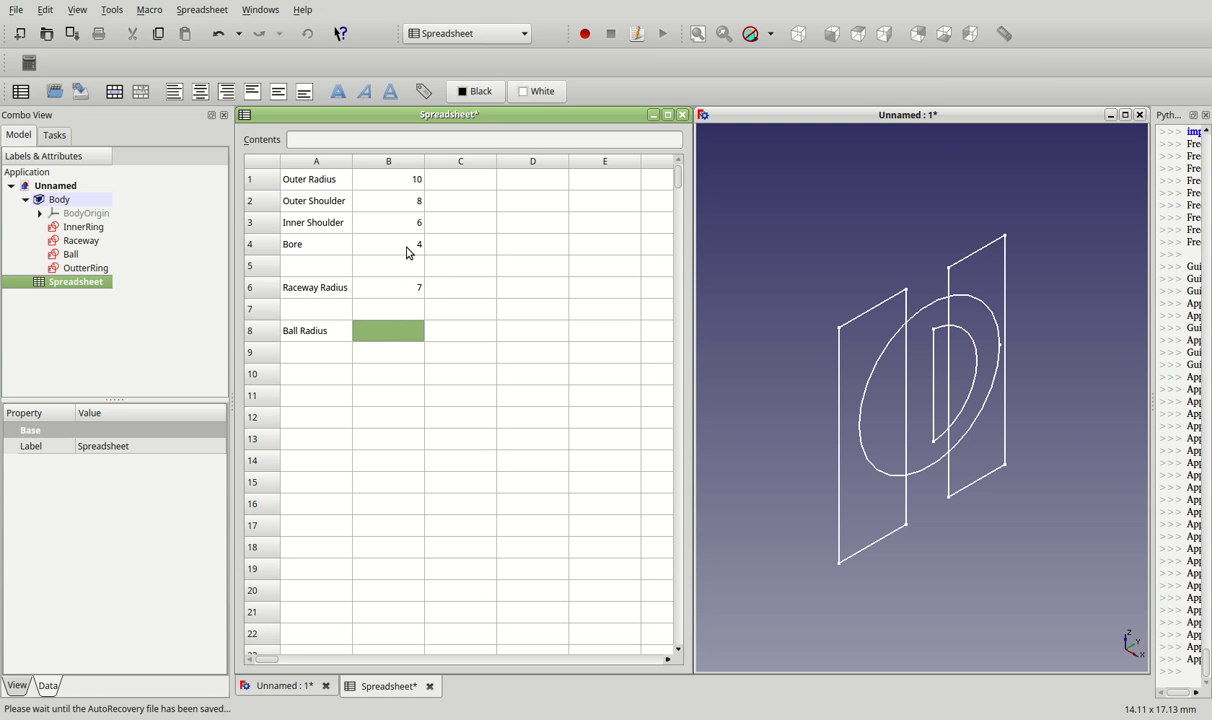
type("3")
key("Return")
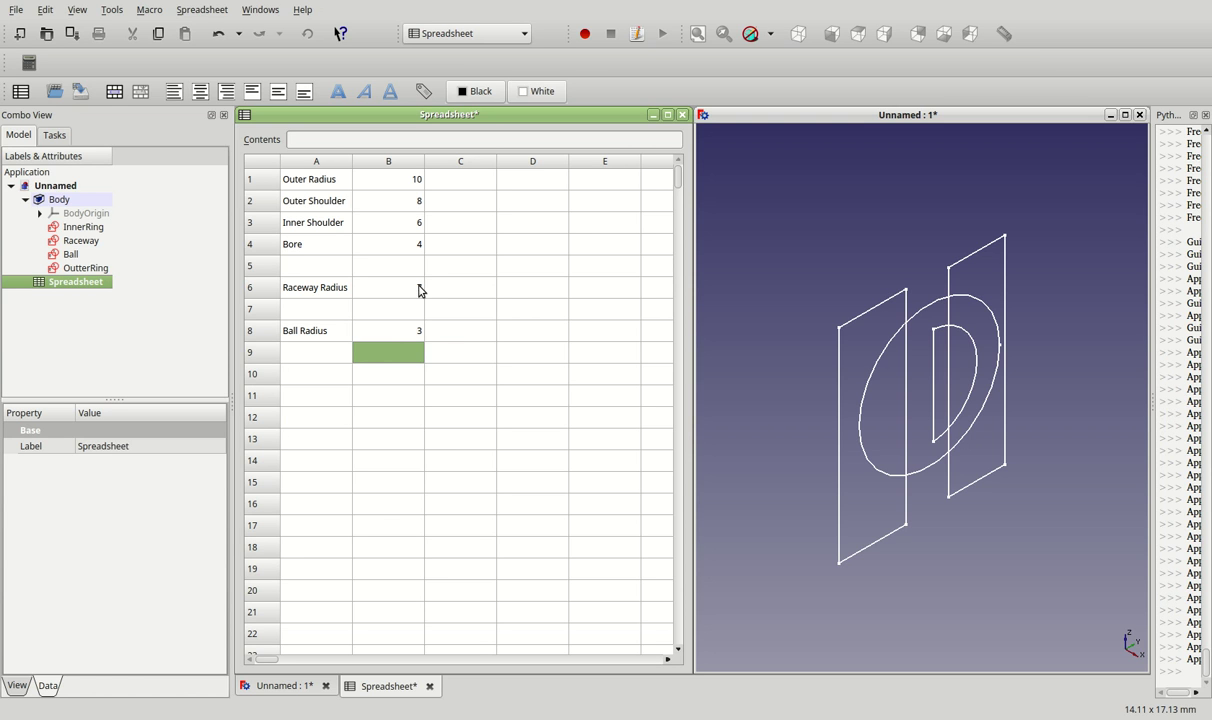
key("Page_Up")
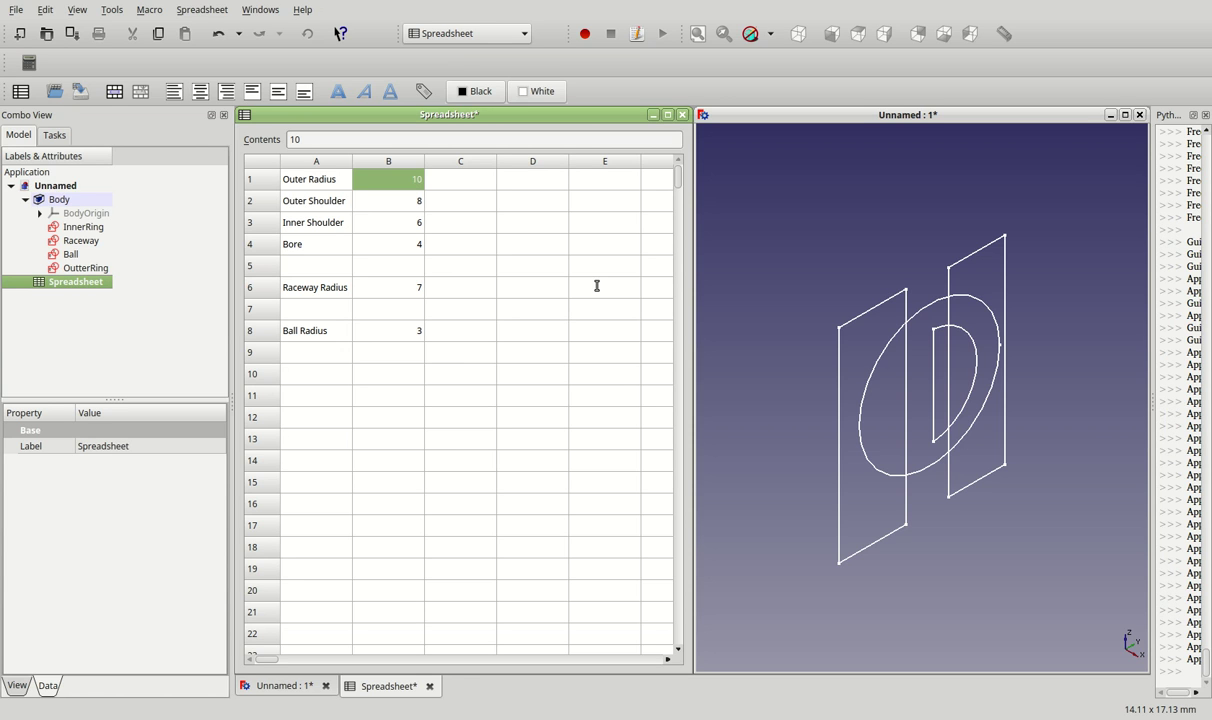
- Alias the column B values as R_o, r_o, R_i, R_b and r_r
key("Down")
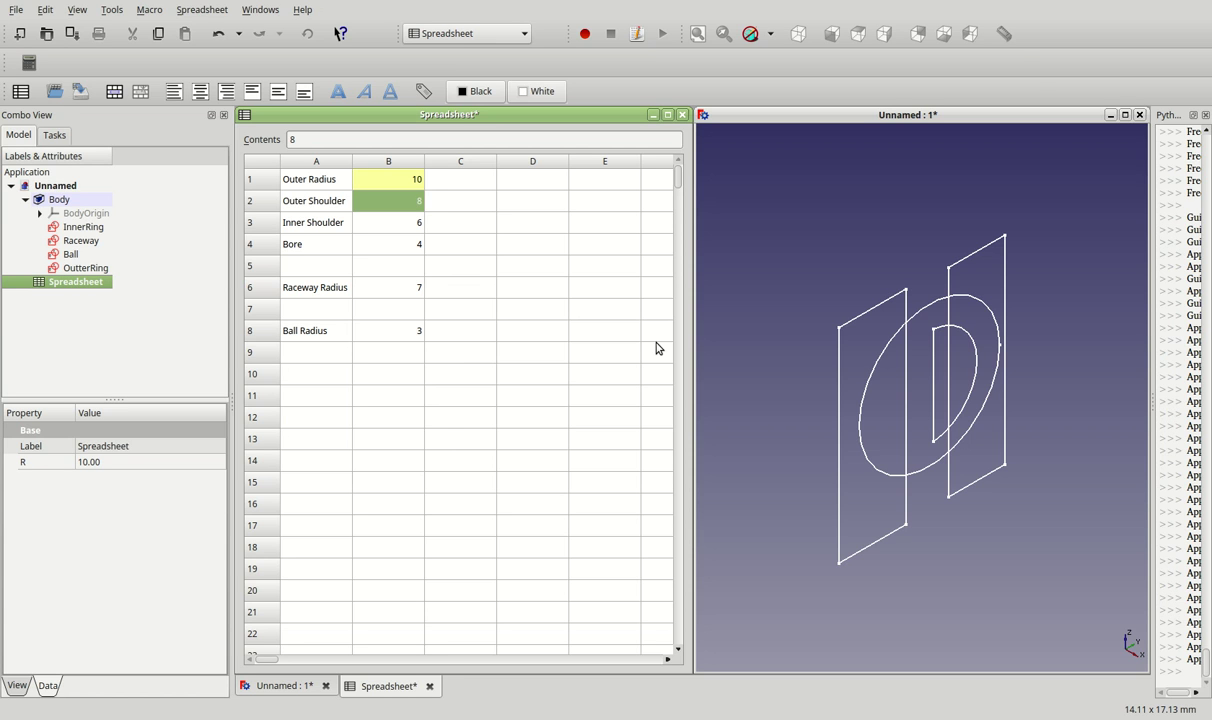
key("Up")
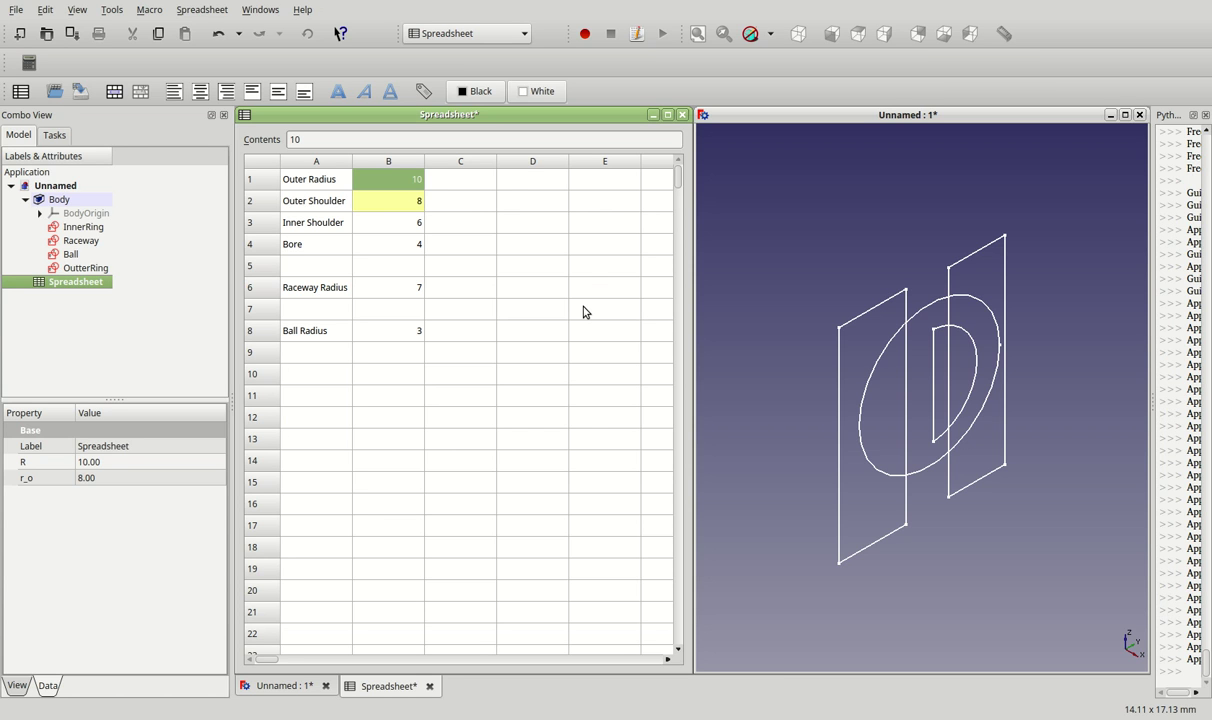
key("Down")
key("Down")
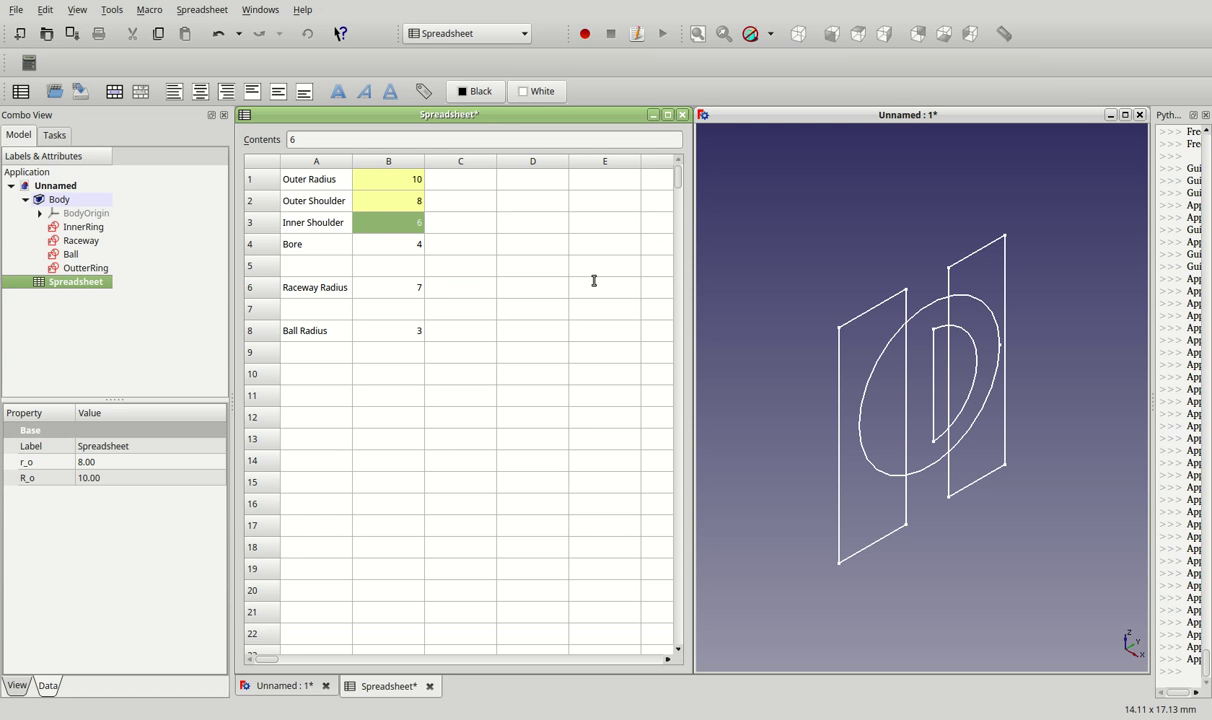
key("Down")
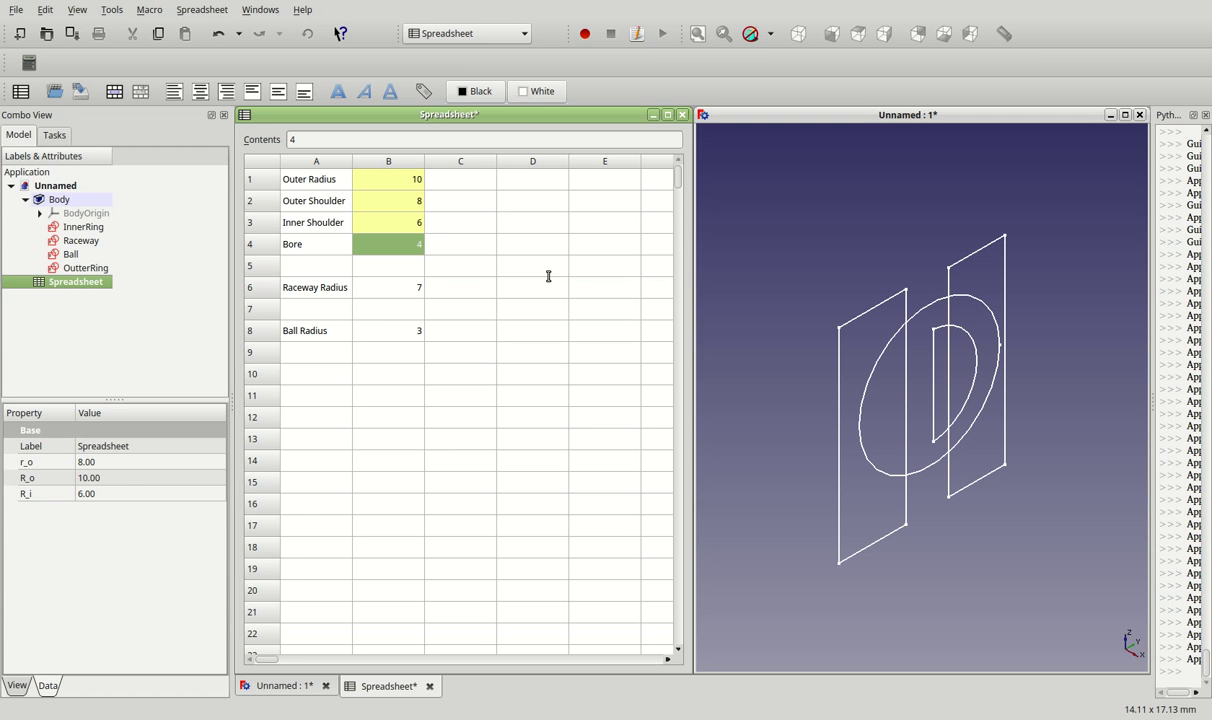
key("Down")
key("Down")
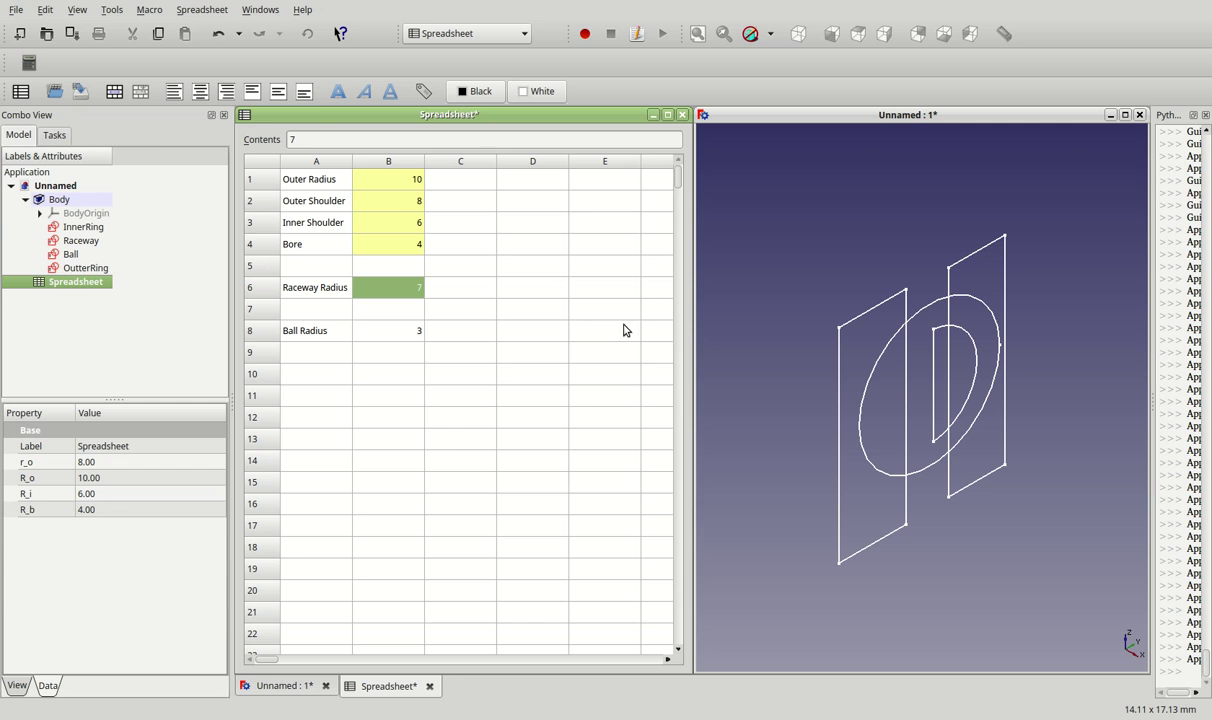
key("Down")
key("Down")
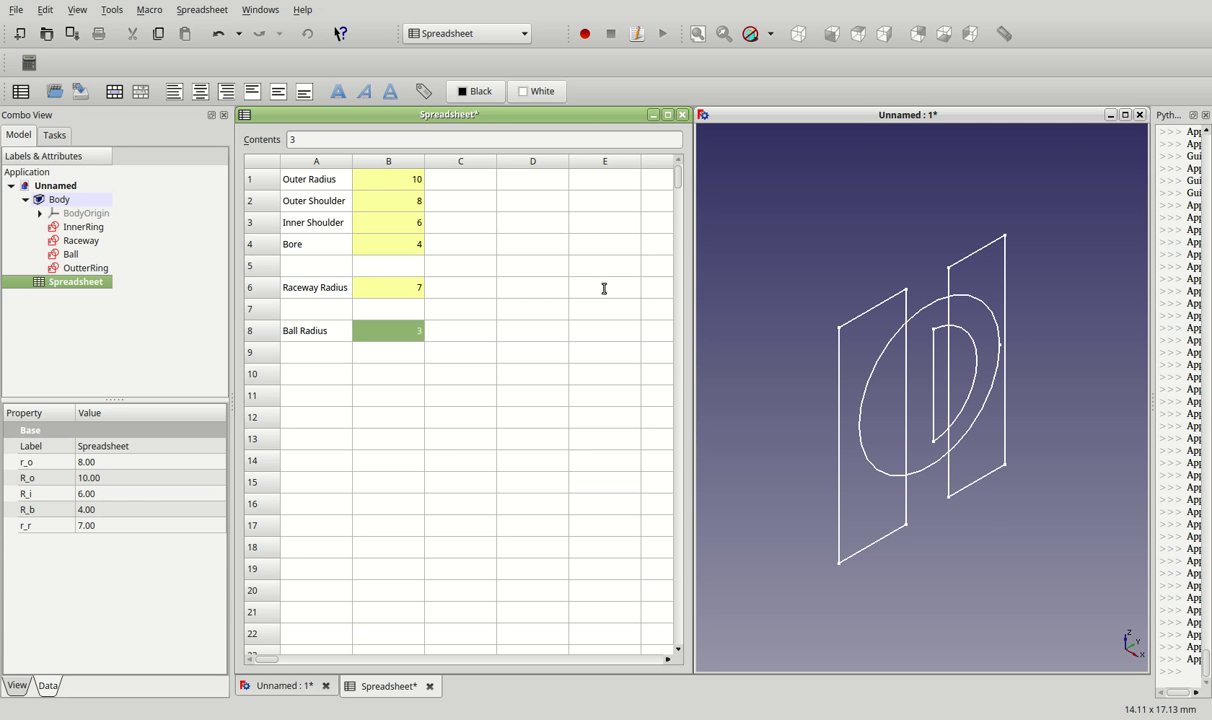
- Open the OuterRing sketch and add a 'width' row with value 7 in A10/B10
double_click(90, 267)
left_click(316, 374)
type("w")
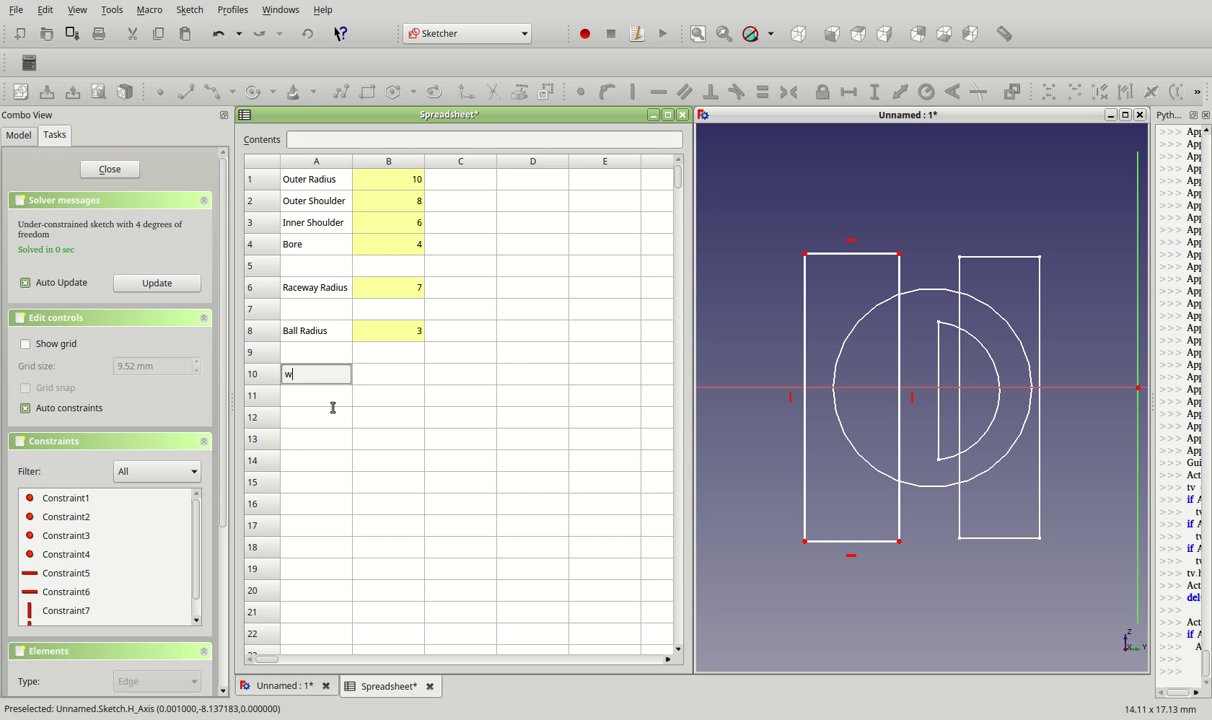
type("idth")
key("Tab")
type("7")
key("Return")
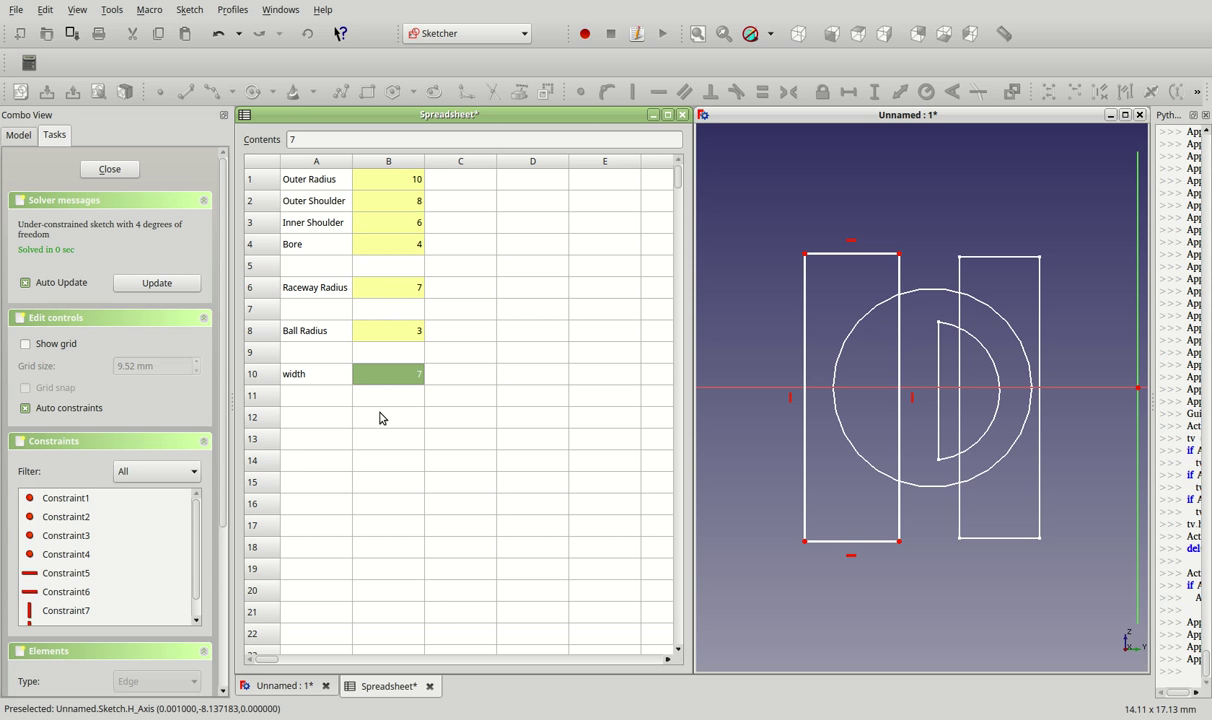
- Constrain the outer ring rectangle's vertical side to 7 mm, bound to Spreadsheet width
key("Escape")
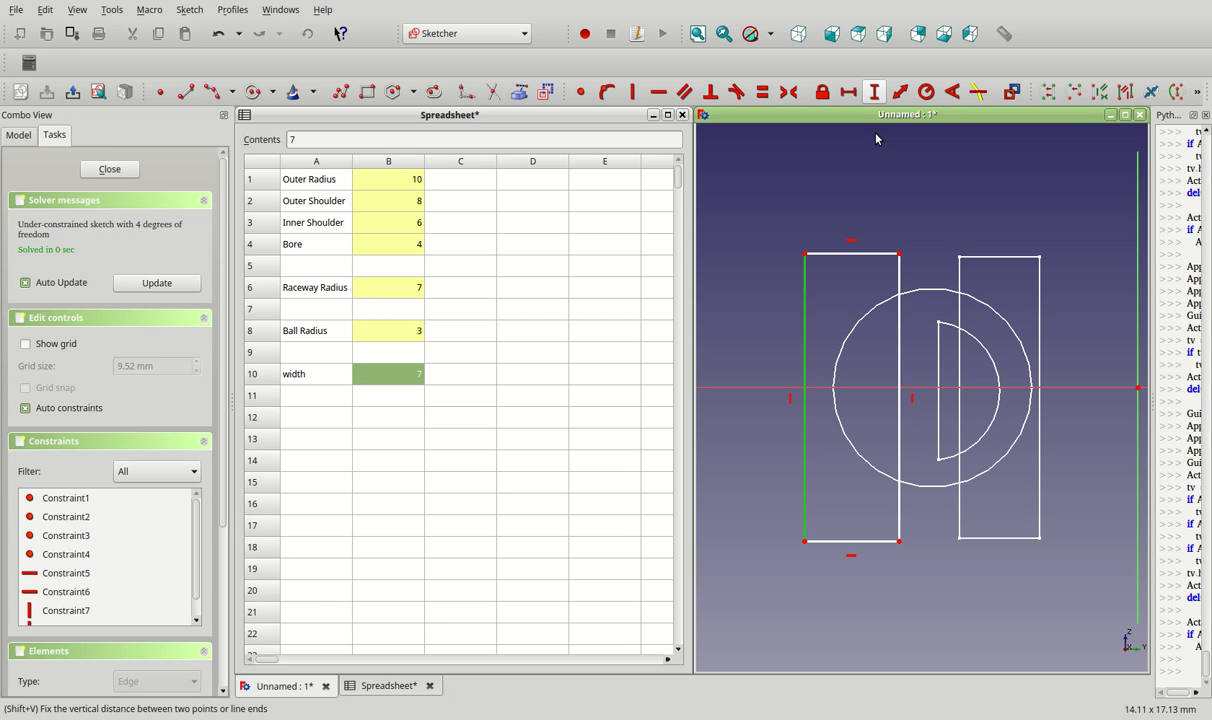
key("shift+v")
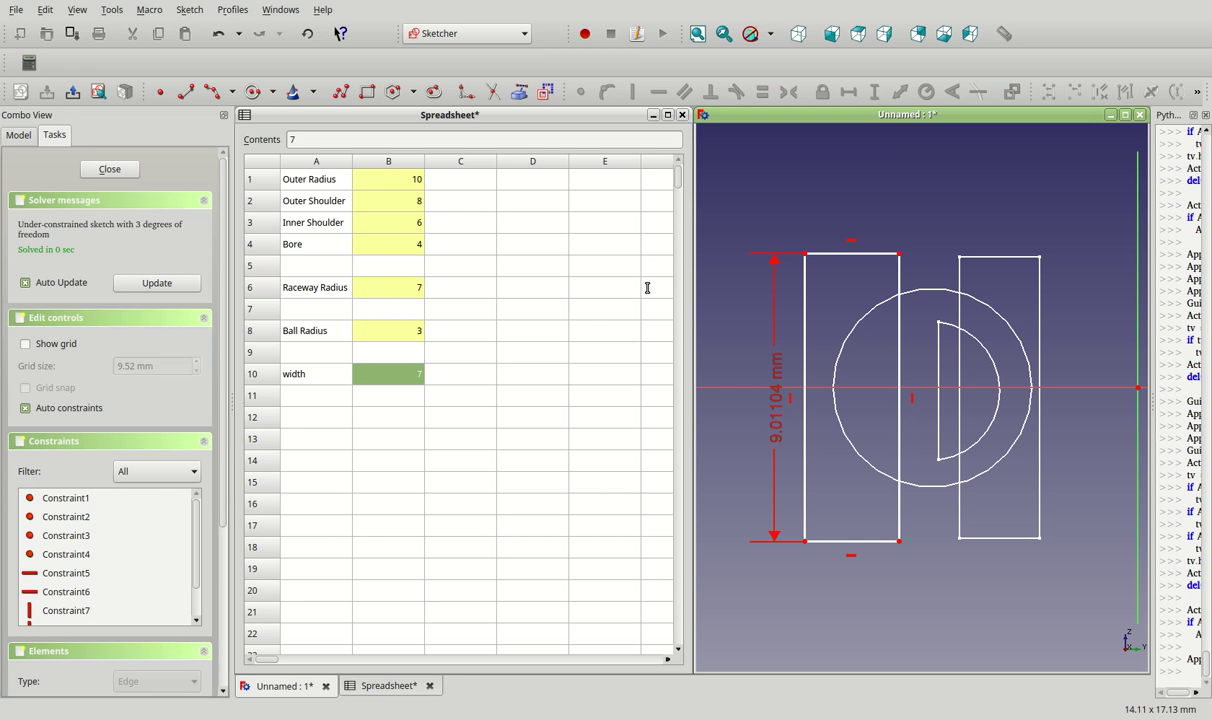
left_click(1021, 446)
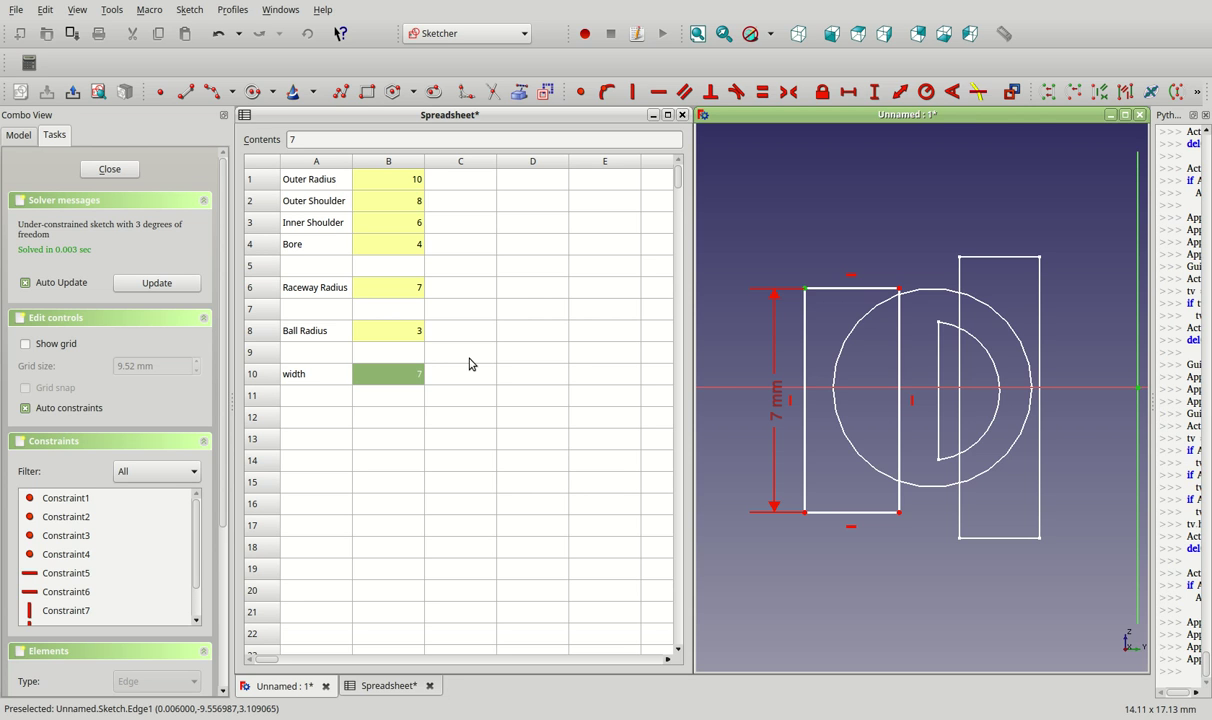
key("l")
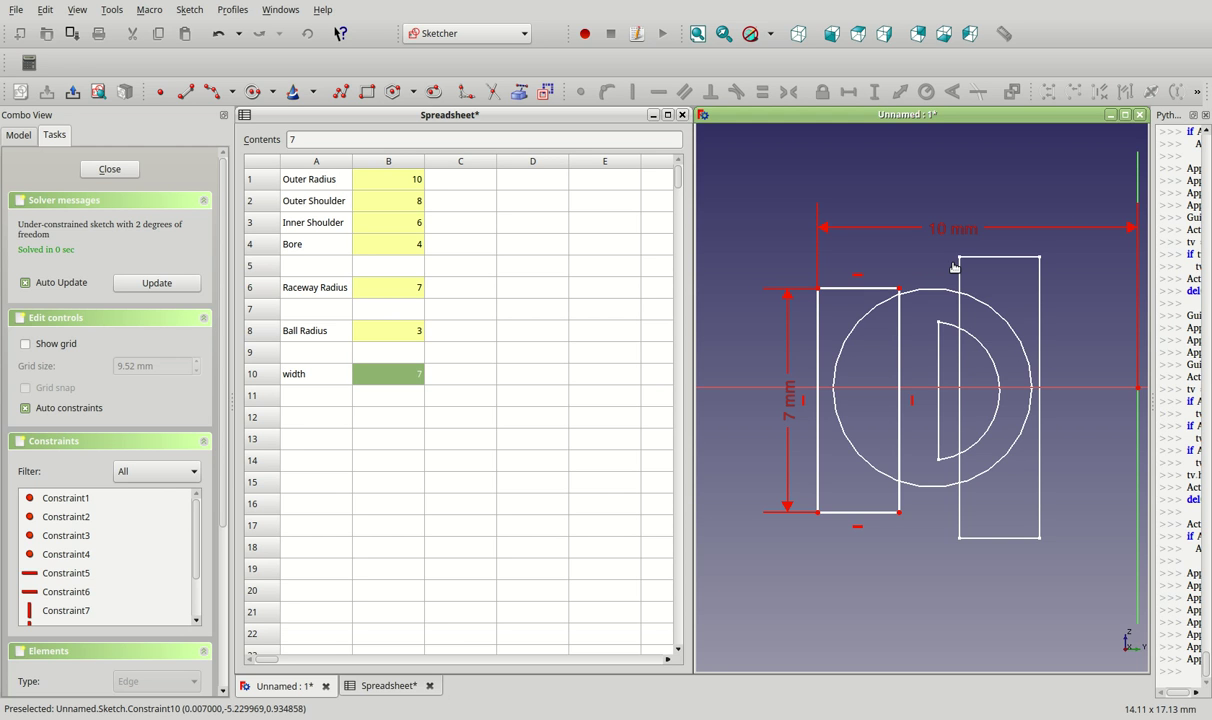
- Place the outer ring profile 10 mm and 8 mm from the axis and centre it on the horizontal axis
left_click(899, 289)
key("l")
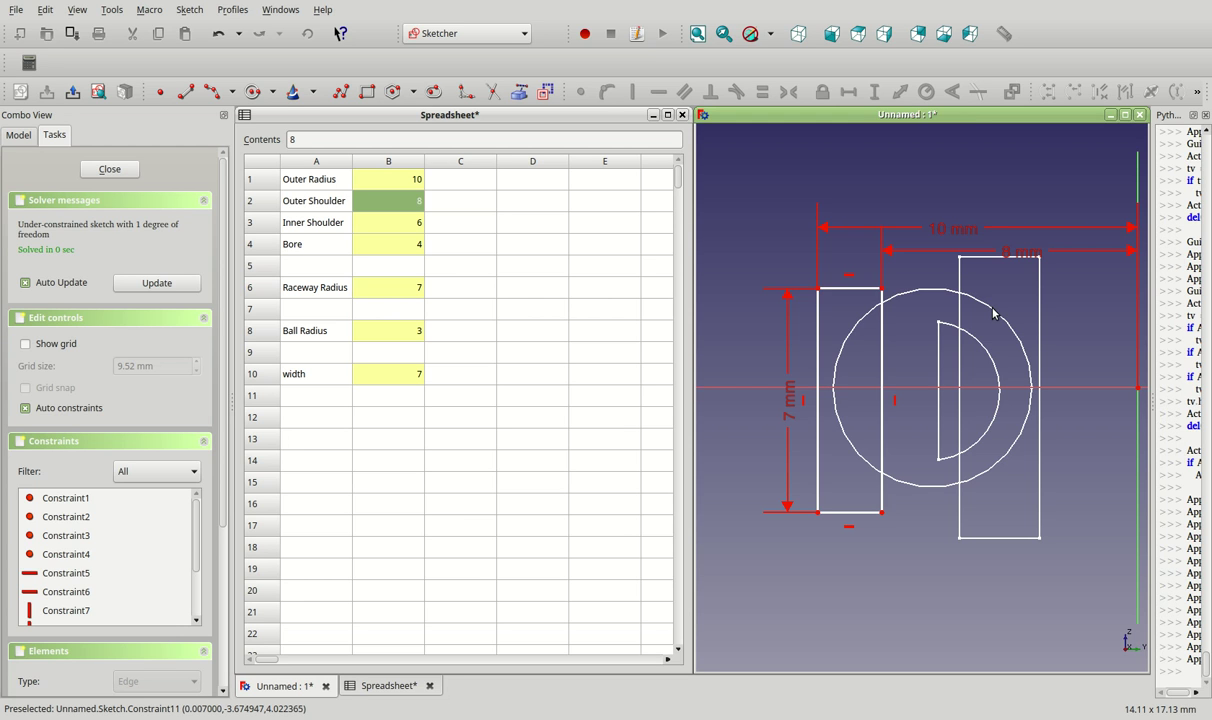
key("s")
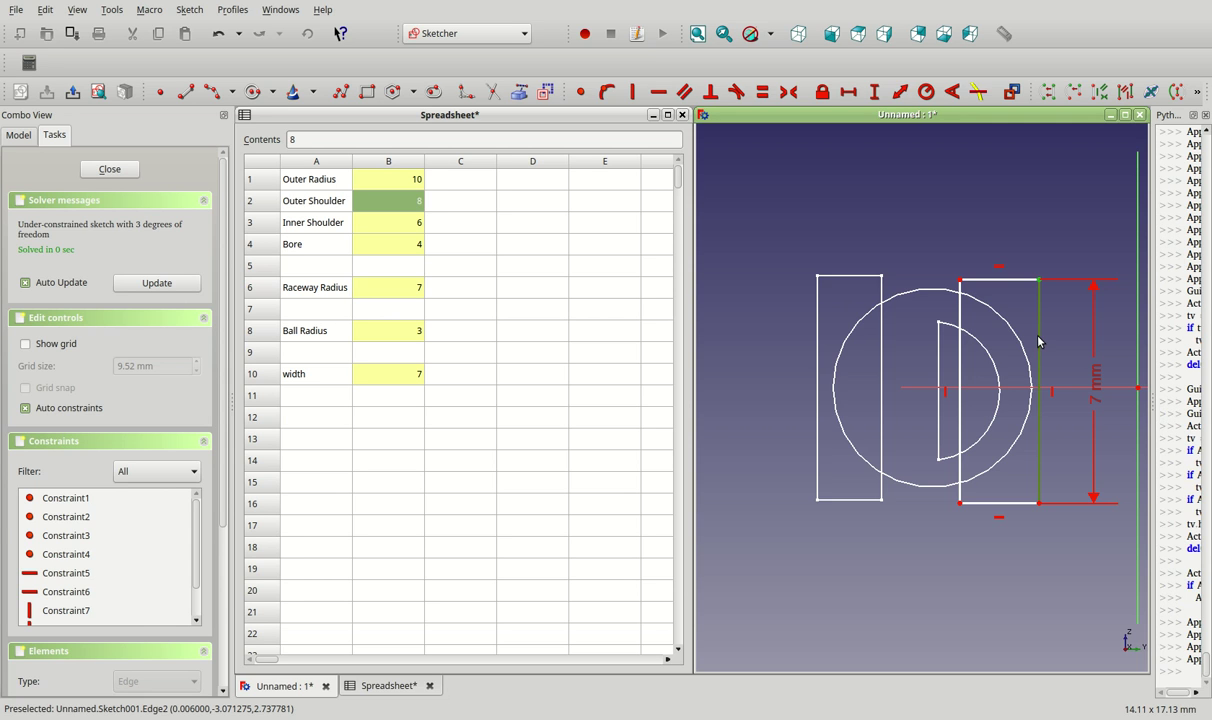
- Set the inner ring profile's edge 6 mm from the axis using Inner Shoulder
key("l")
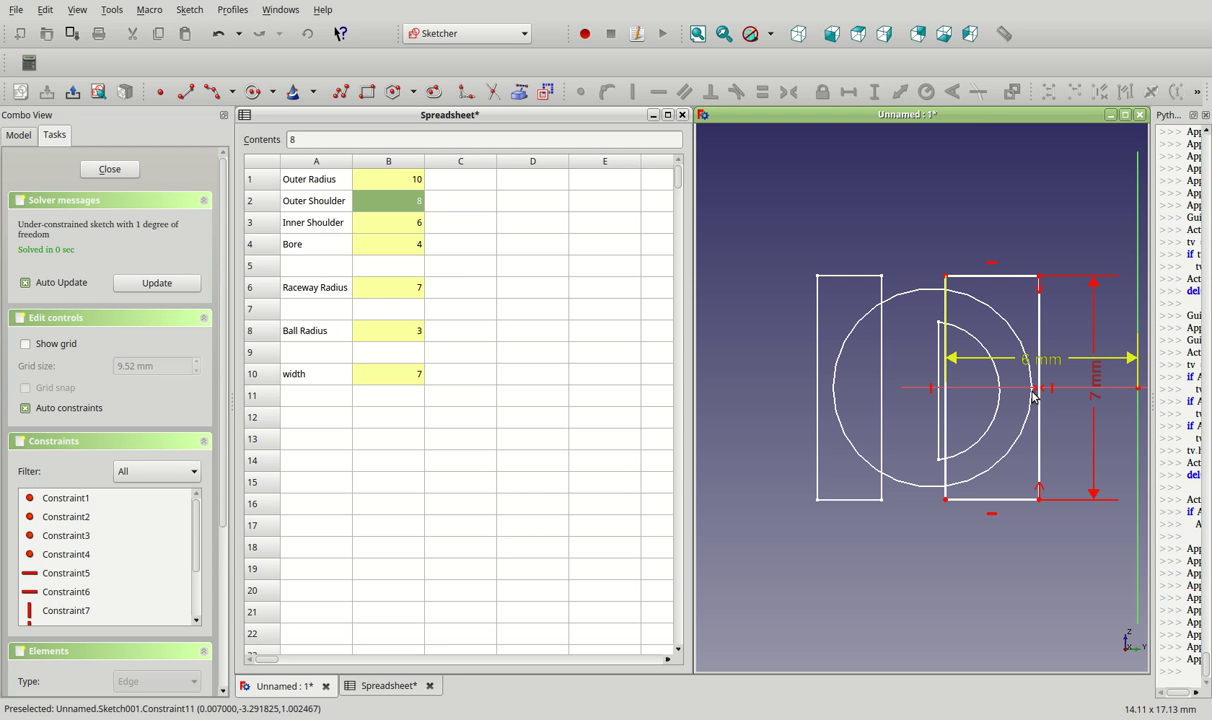
- Add the last horizontal distance to fully constrain the inner ring profile, then edit Sketch002
left_click(1035, 397)
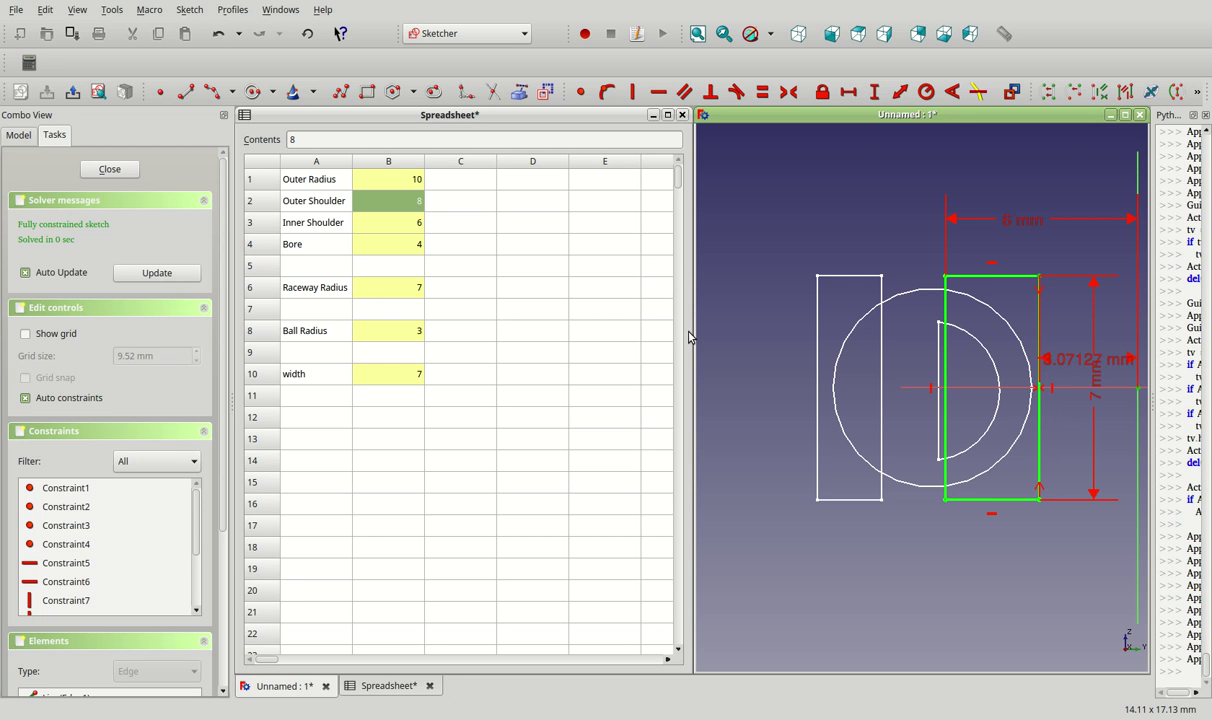
key("ctrl+z")
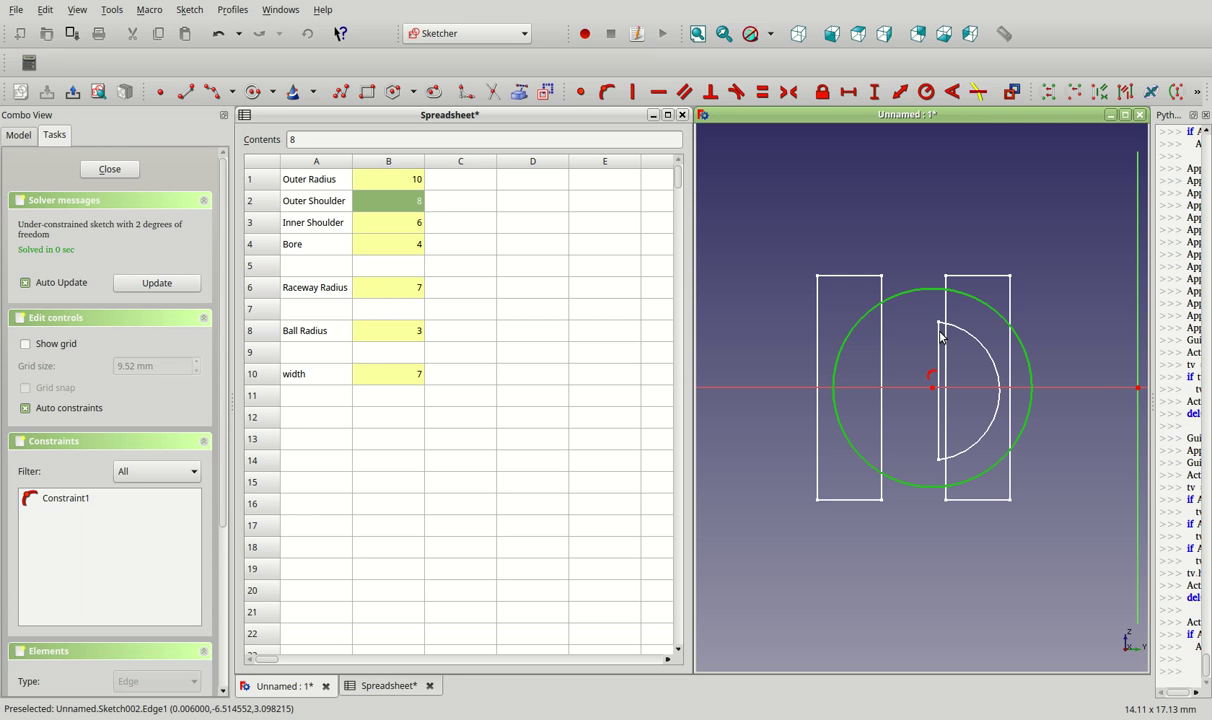
- Add a radius constraint to the ball circle and change Ball Radius in cell B8 to 2.5
key("k")
key("r")
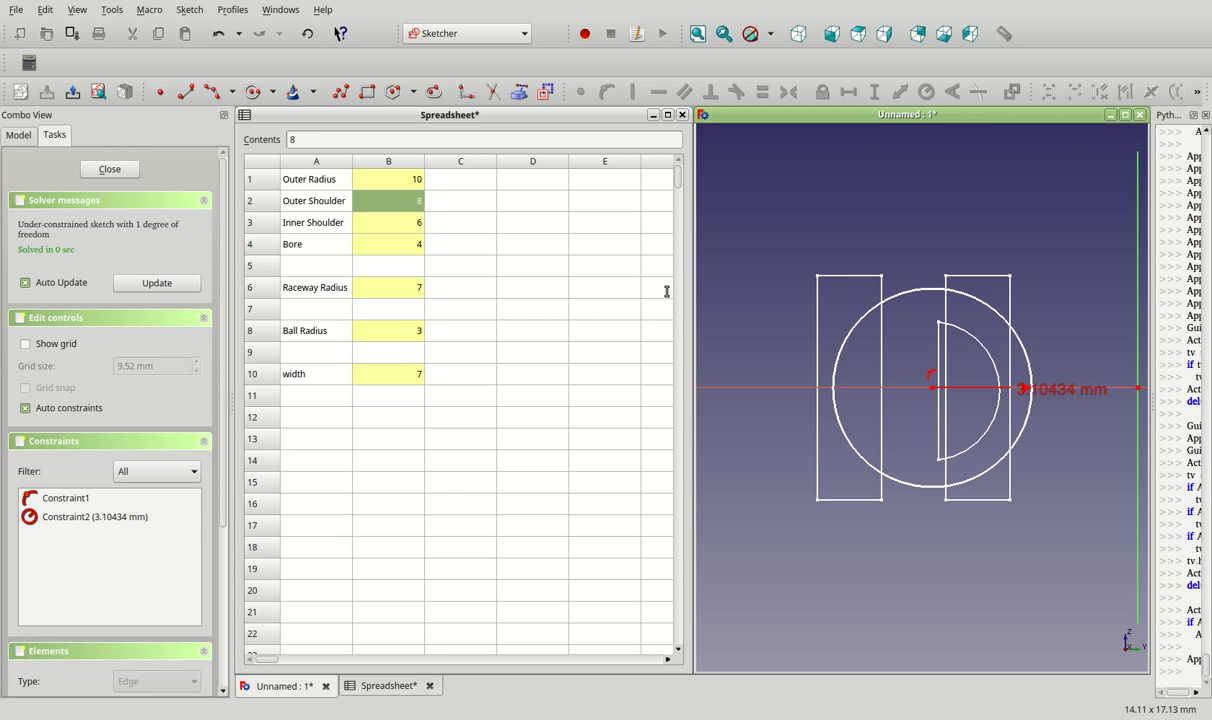
left_click(388, 330)
type("2.5")
key("Return")
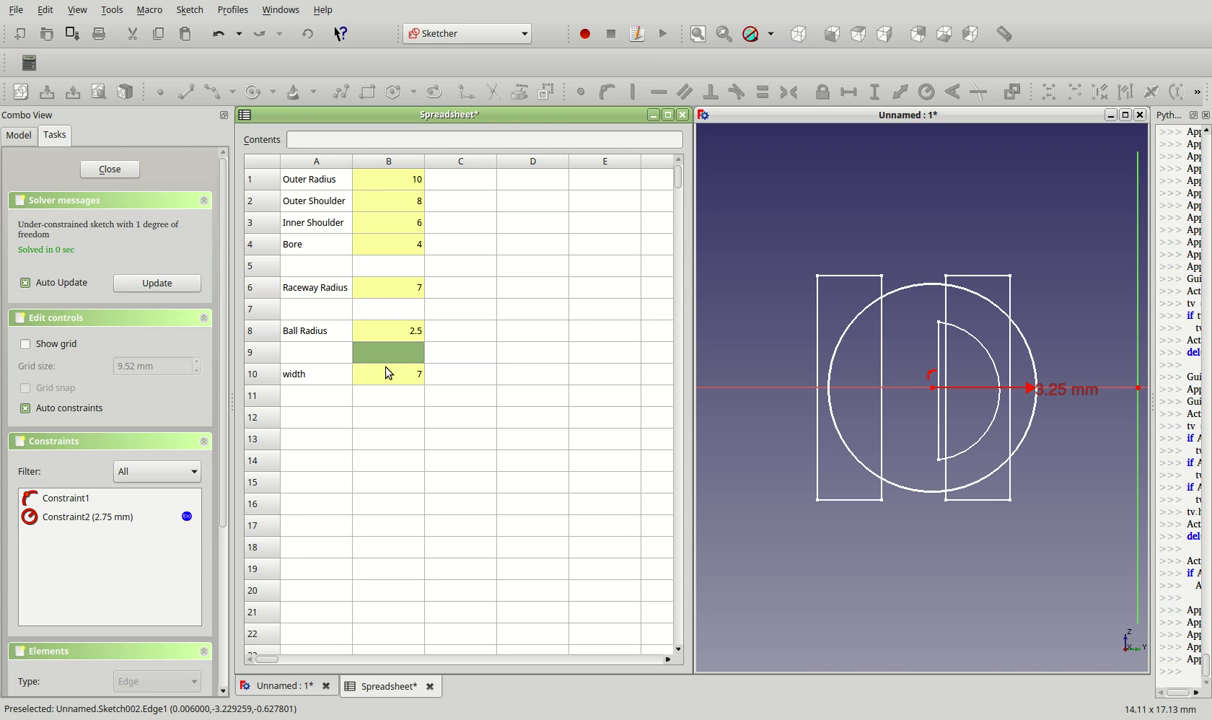
- Dimension the ball centre from the axis and set the arc radius to the 2.5 mm Ball Radius
left_click(959, 175)
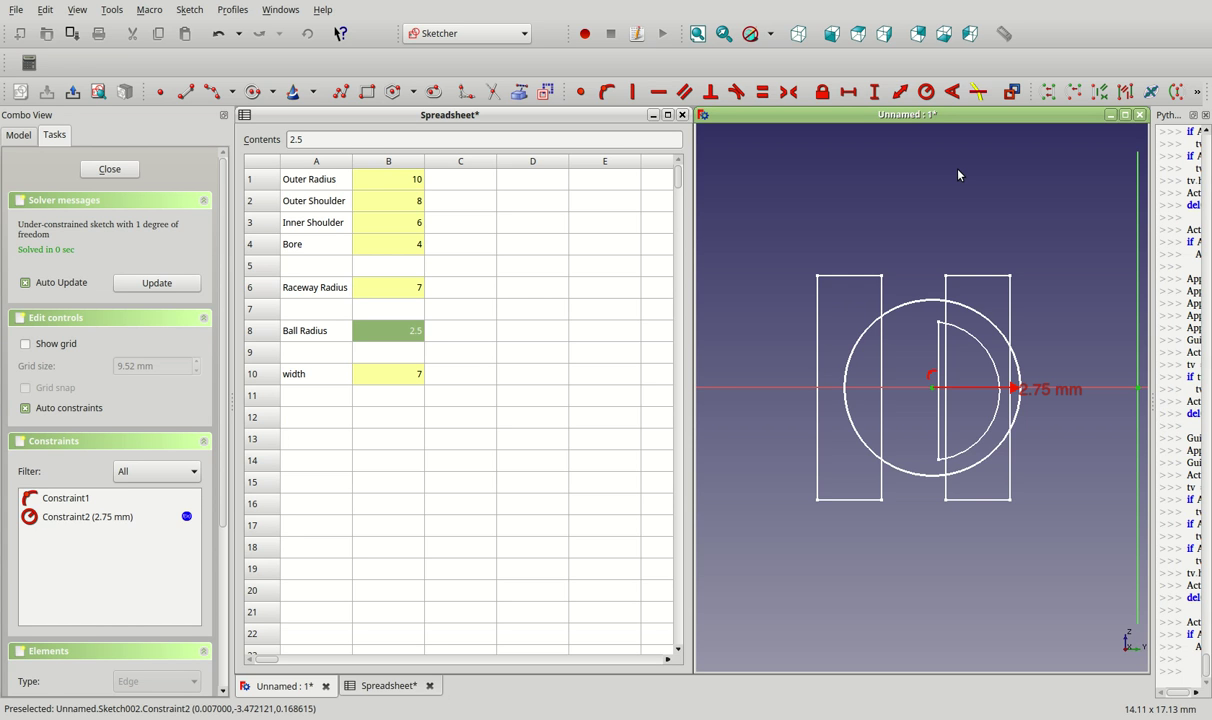
key("l")
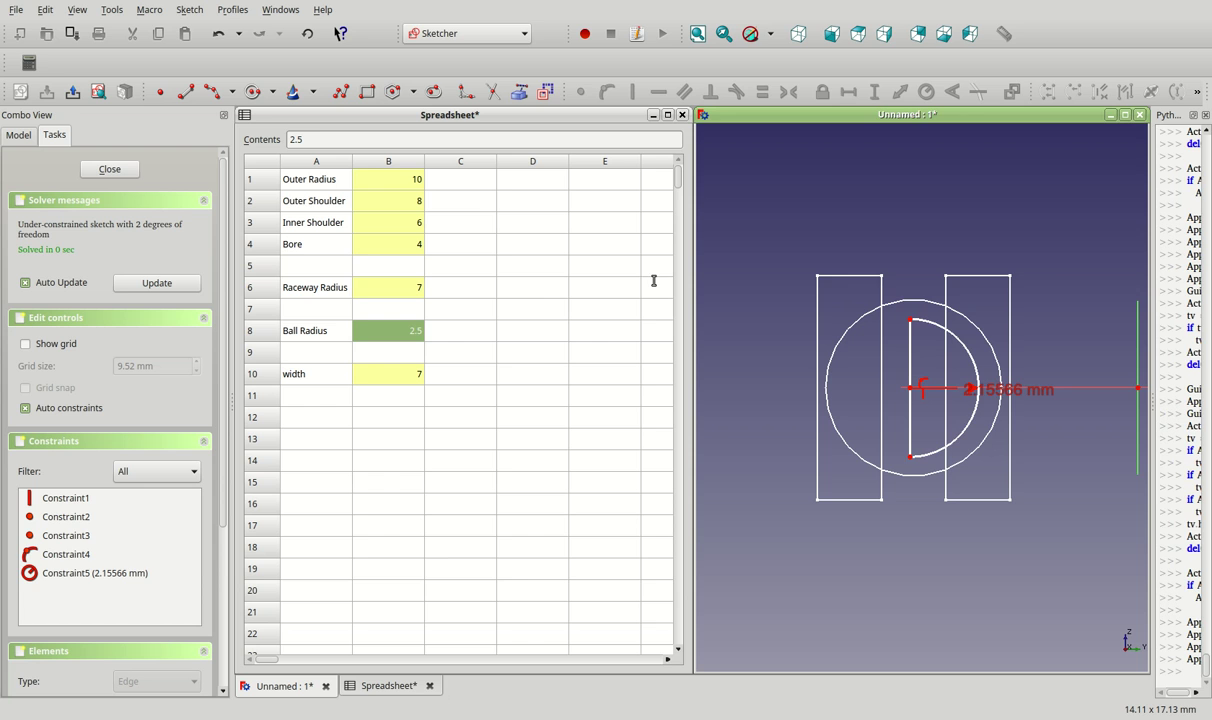
left_click(926, 137)
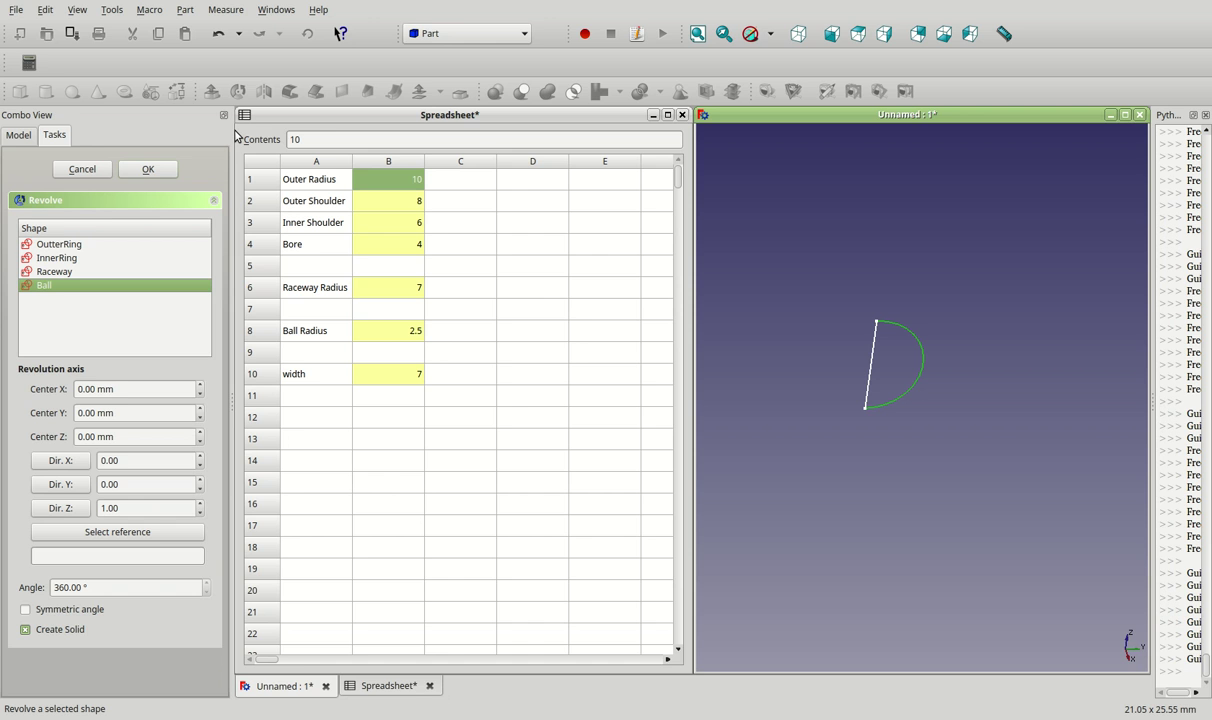
- Revolve the Ball profile a full 360° about the Z axis into a solid
key("Return")
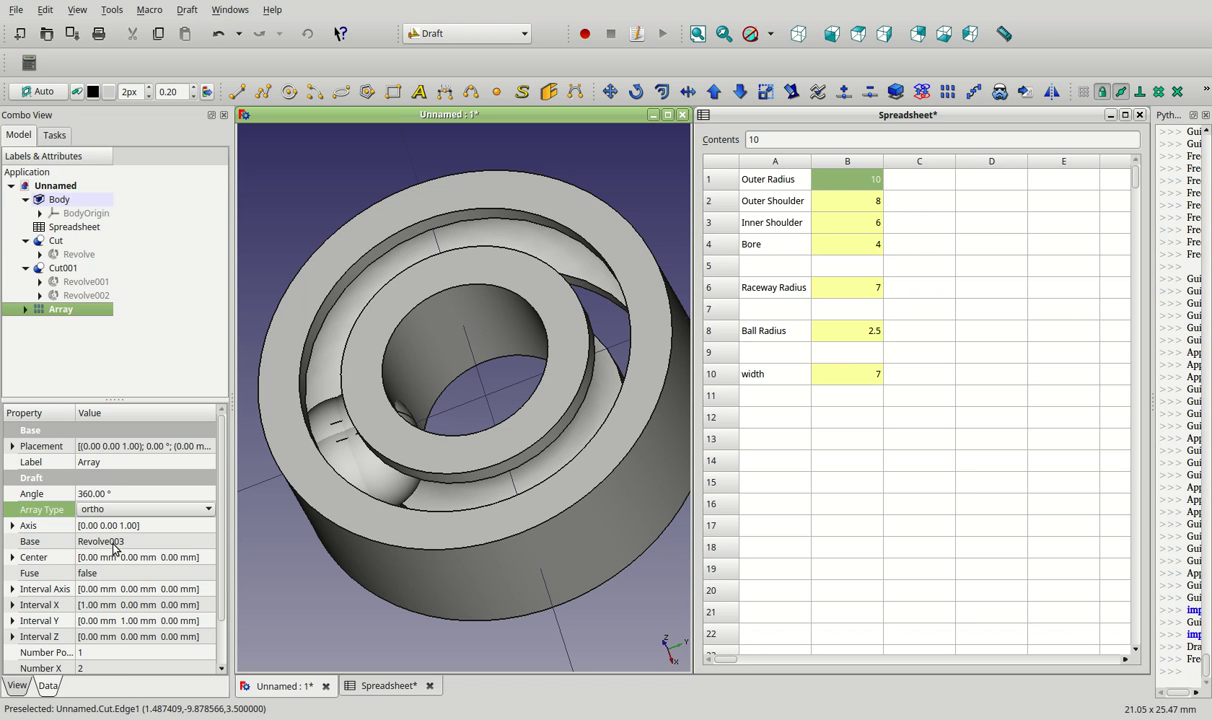
- Change the ball Array's Array Type property to polar
left_click(210, 652)
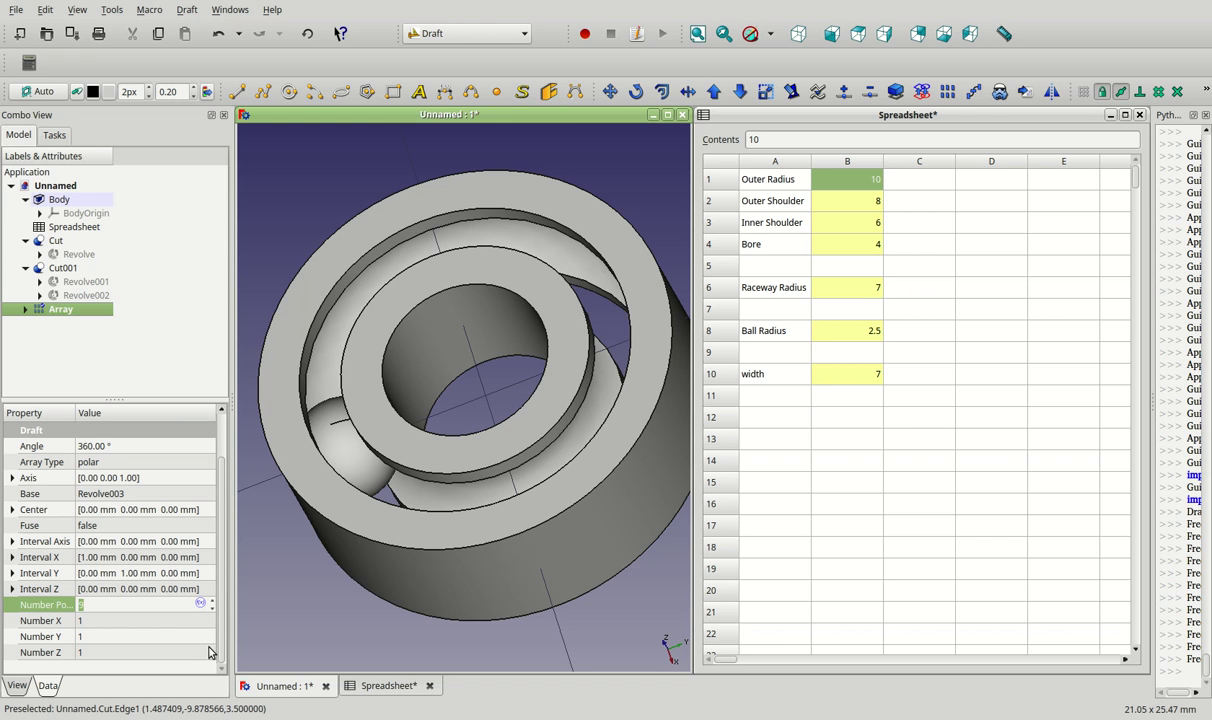
- Set Number Polar to 8 and show the bearing in isometric view
key("Tab")
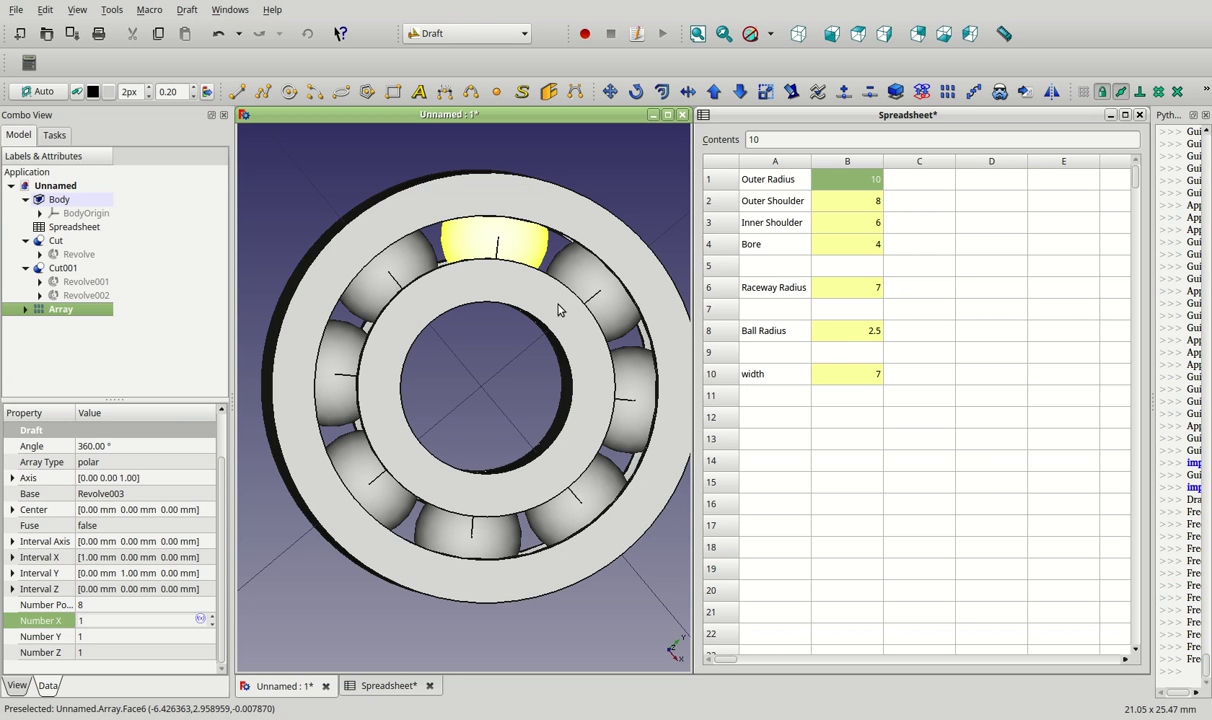
key("0")
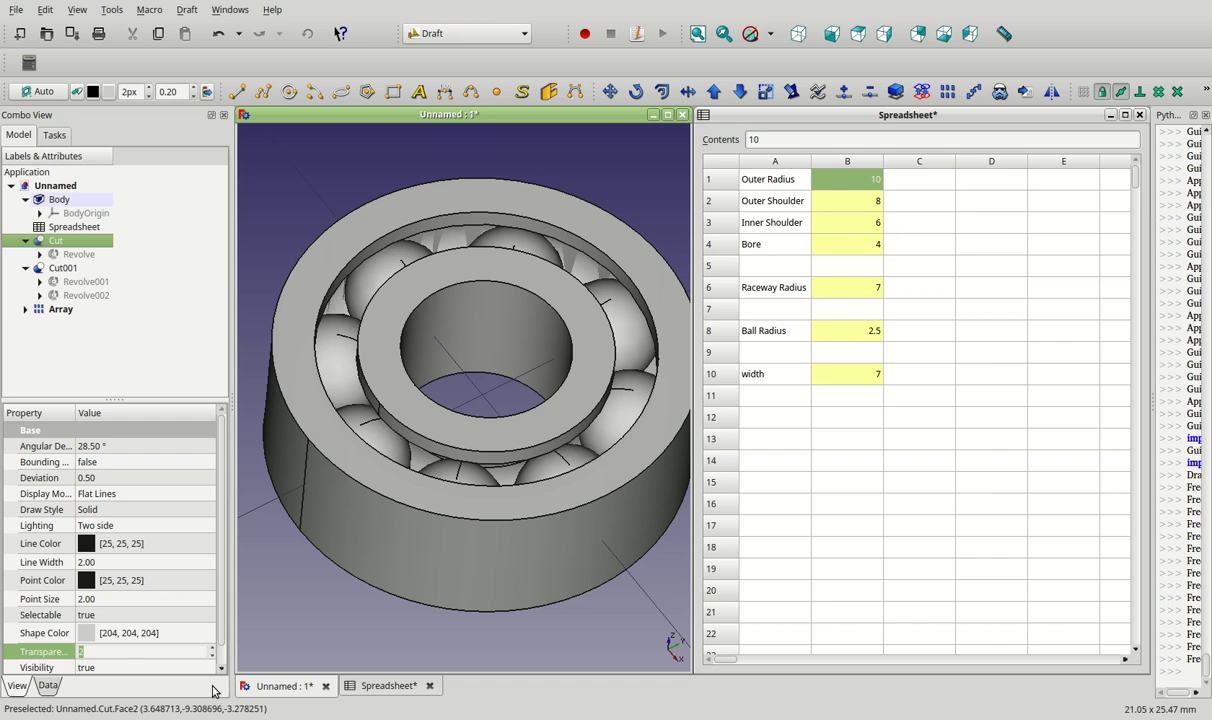
- Set the outer ring Cut's transparency to 25 and select all bearing parts
type("5")
key("Tab")
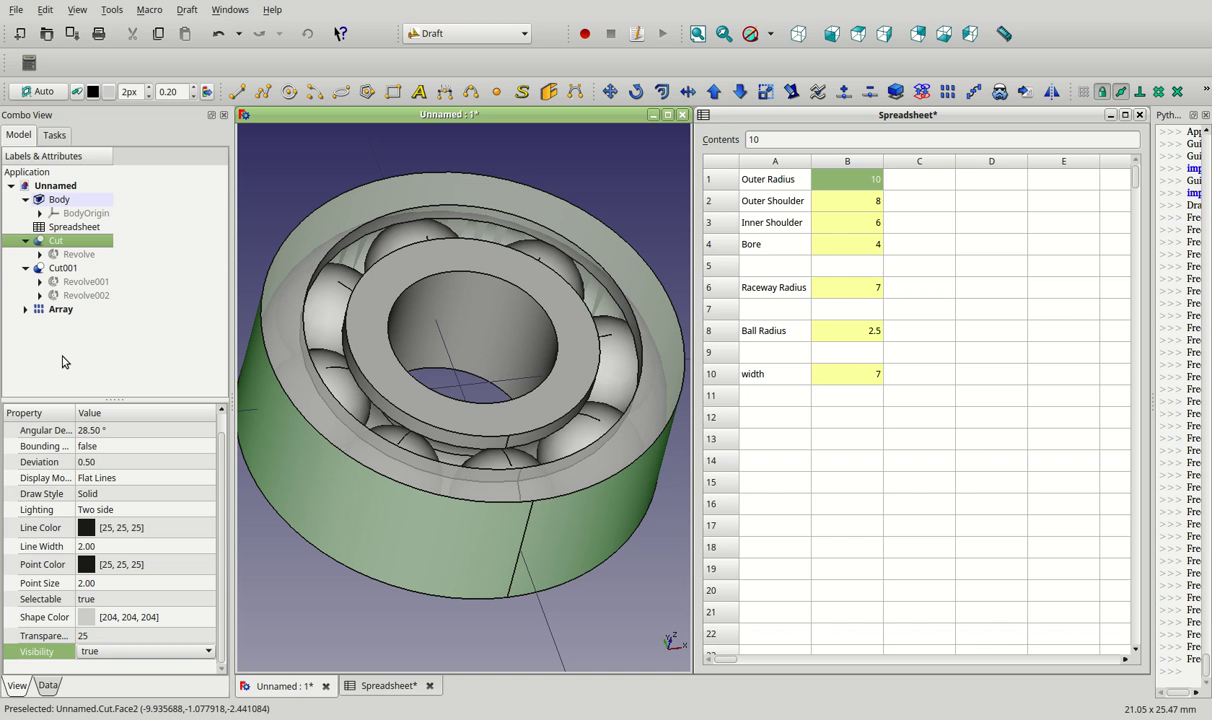
key("ctrl+a")
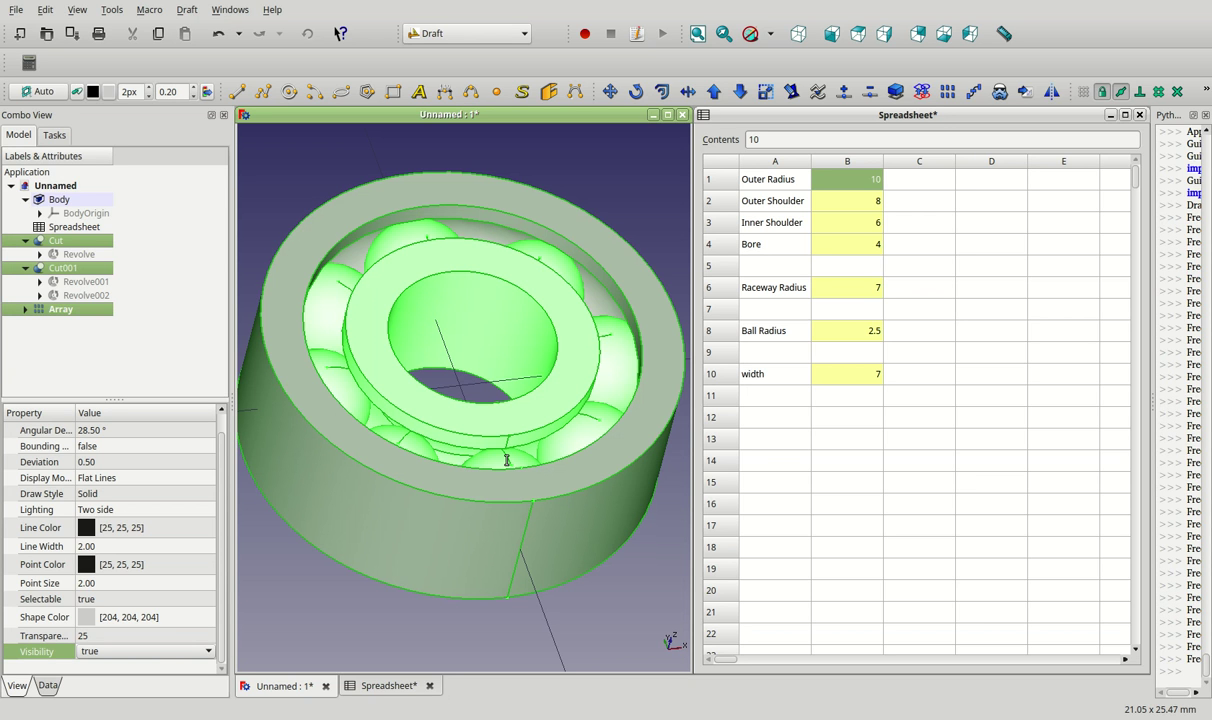